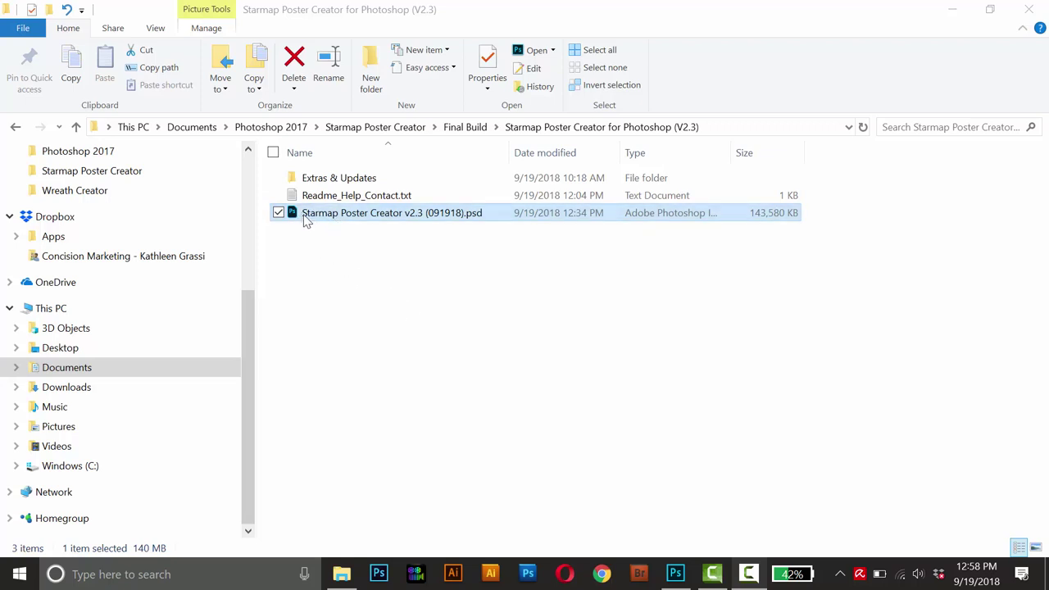
Drag Starmap Poster Creator v2.3 (091918).psd from the Final Build folder onto Photoshop to open it.
{"action": "left_click_drag", "start_coordinate": [306, 219], "coordinate": [537, 459]}
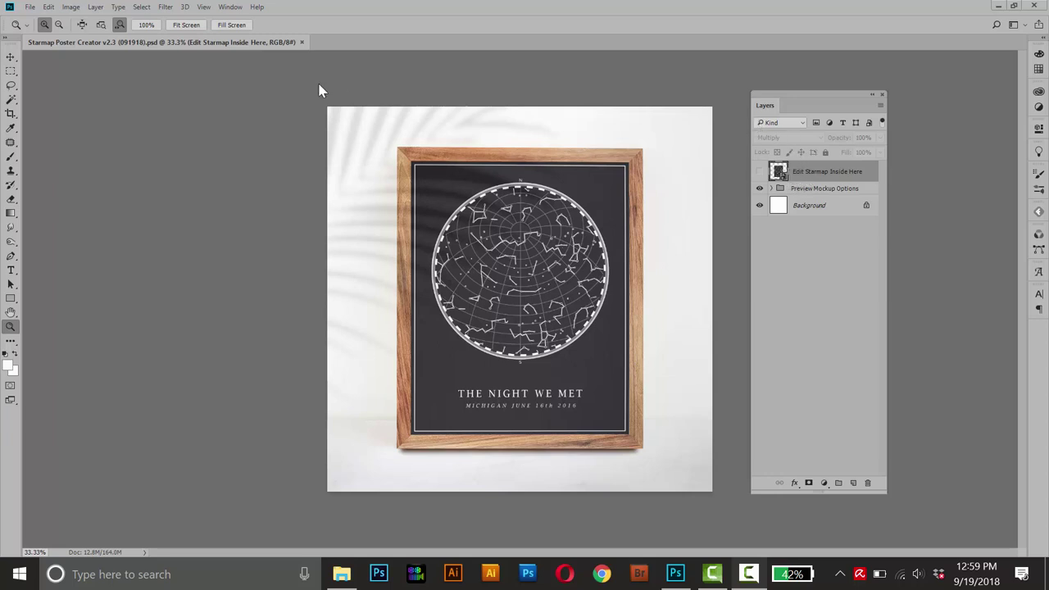
Open the Edit Starmap Inside Here smart object as its own document.
{"action": "left_click", "coordinate": [801, 171]}
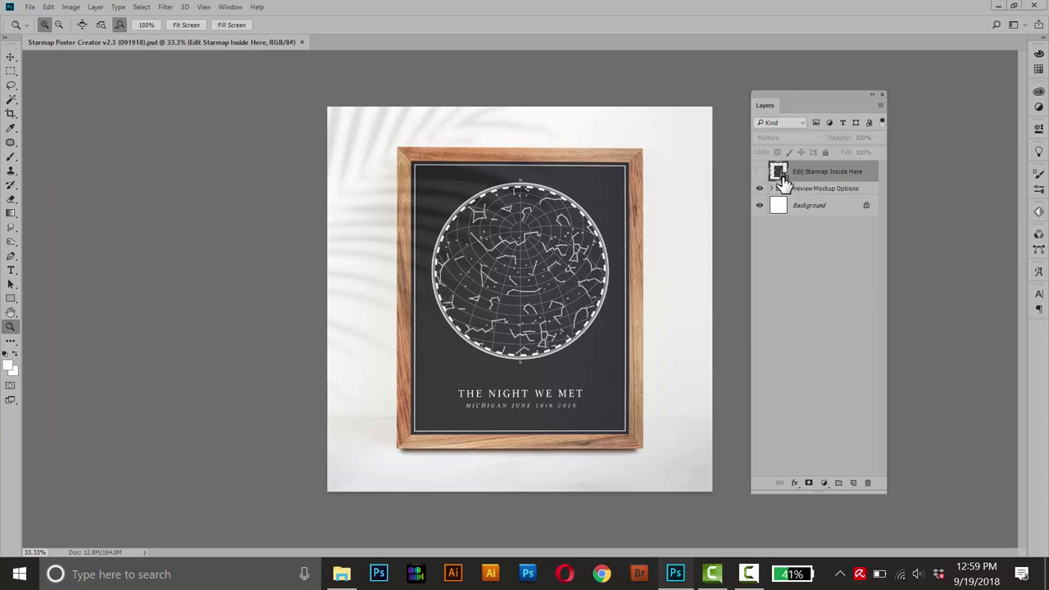
{"action": "double_click", "coordinate": [781, 174]}
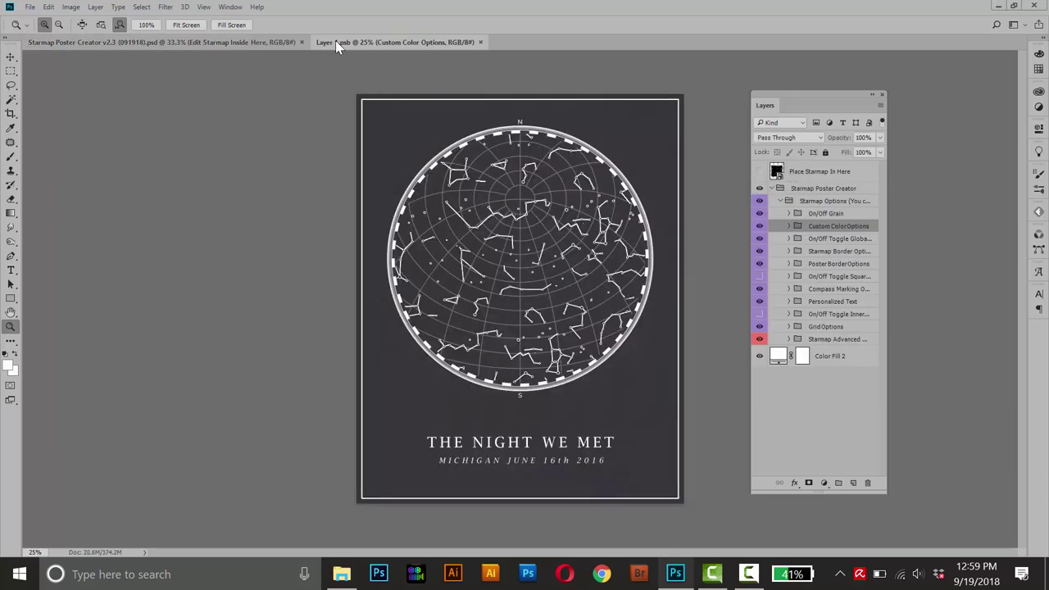
Return to the embedded poster and open the Place Starmap In Here smart object as Rectangle 121.psb.
{"action": "left_click", "coordinate": [200, 42]}
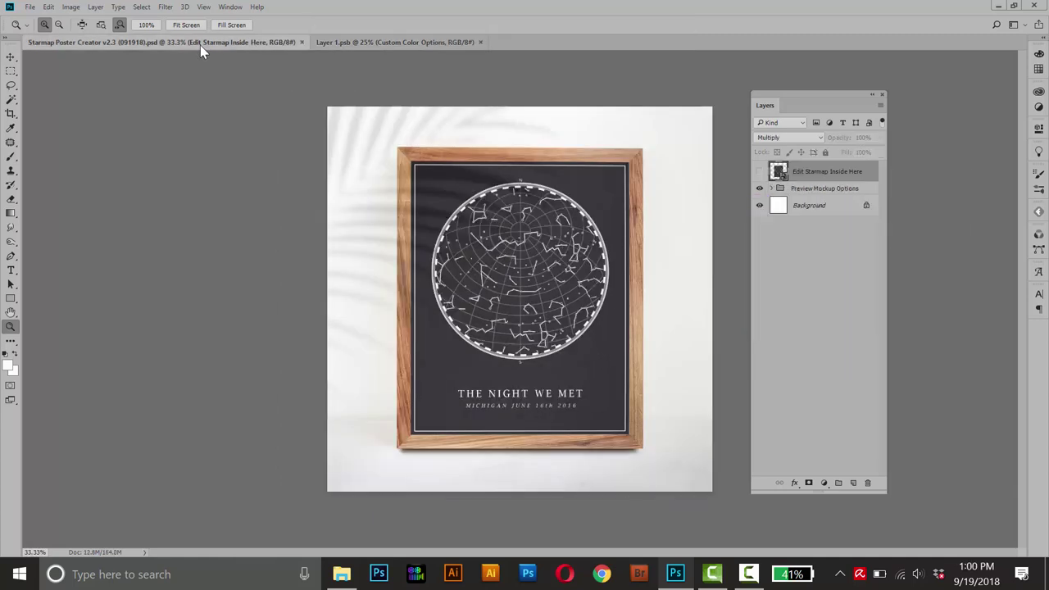
{"action": "left_click", "coordinate": [351, 45]}
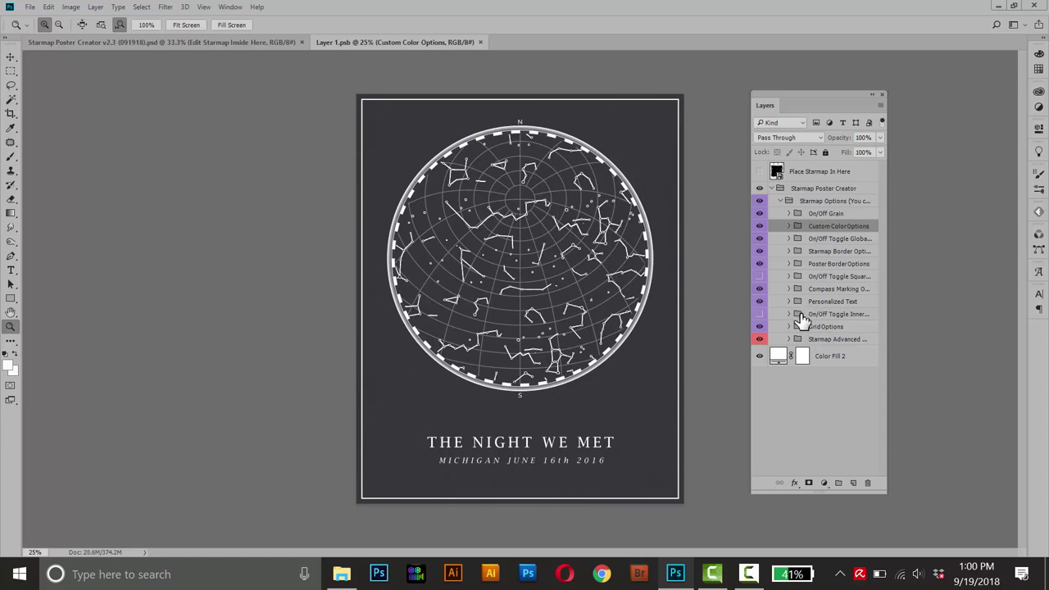
{"action": "left_click", "coordinate": [800, 174]}
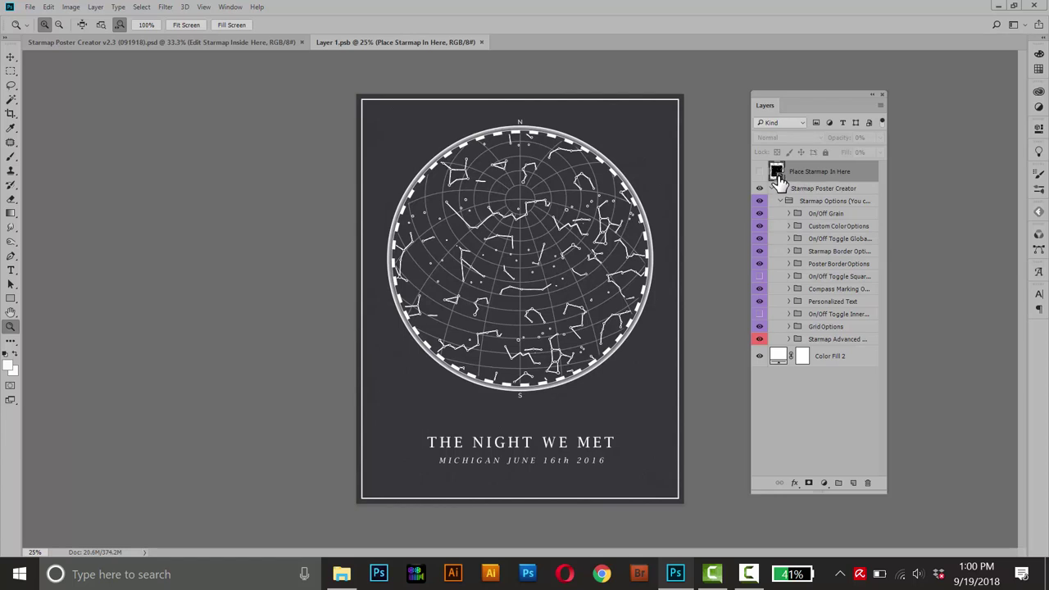
{"action": "double_click", "coordinate": [776, 172]}
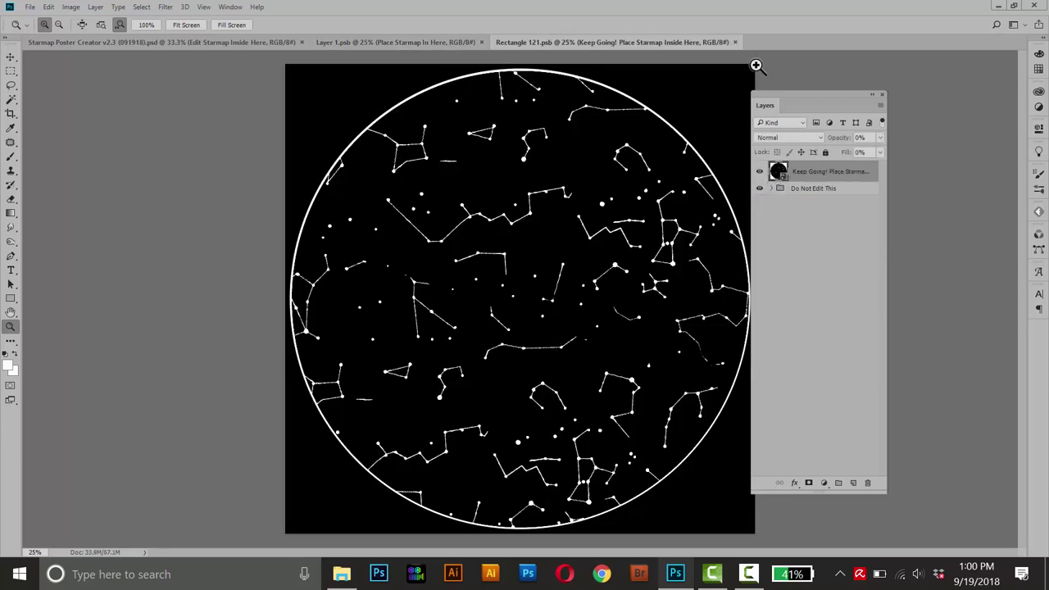
Open the Keep Going! smart object to reach Rectangle 2.psb with its Delete Me circle.
{"action": "double_click", "coordinate": [779, 174]}
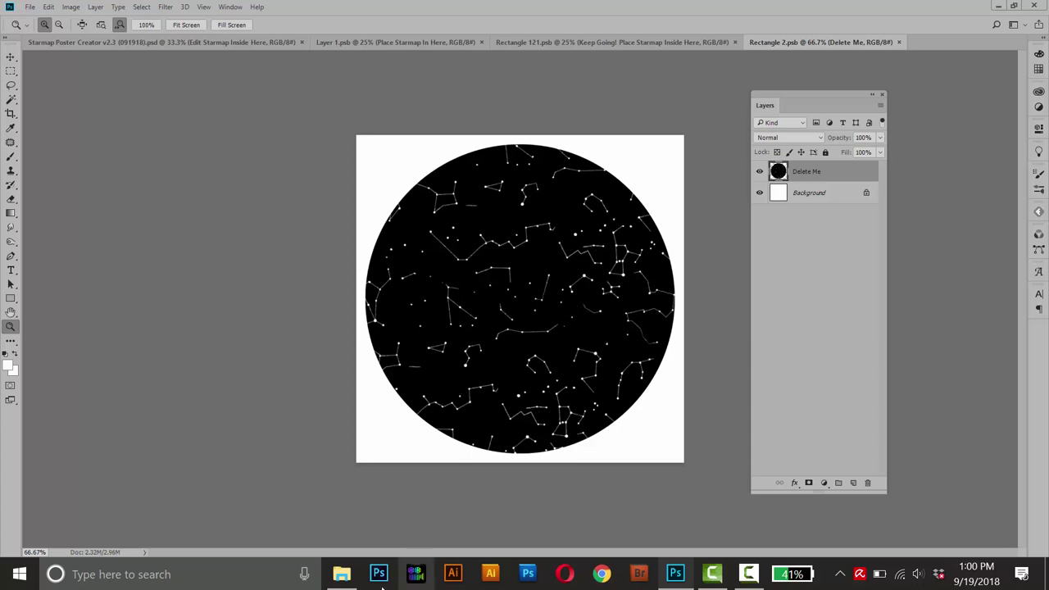
Open Readme_Help_Contact.txt from the starmap folder in Notepad.
{"action": "left_click", "coordinate": [342, 573]}
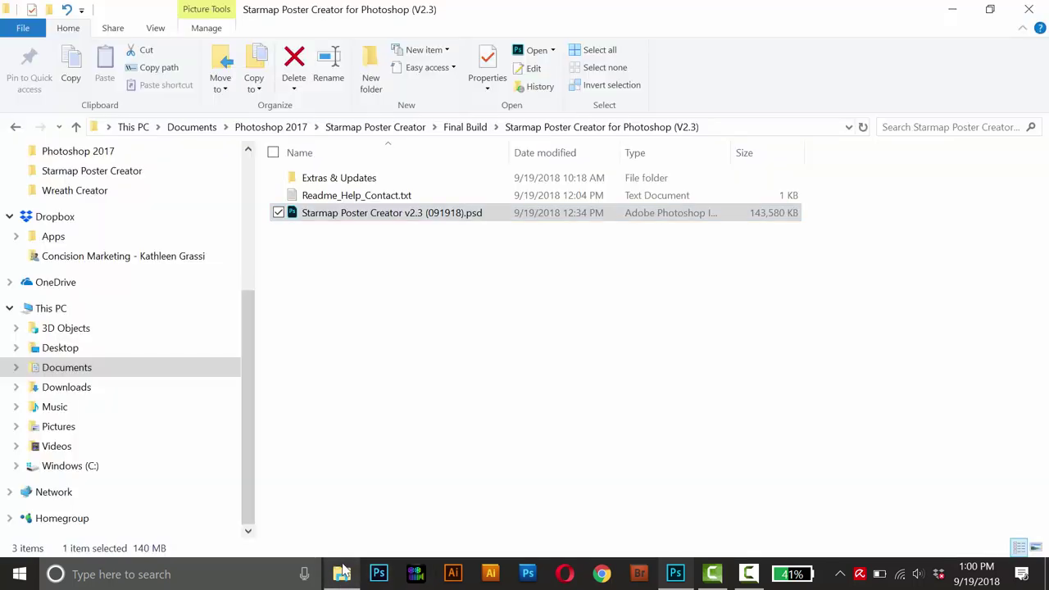
{"action": "left_click", "coordinate": [311, 200]}
{"action": "double_click", "coordinate": [312, 200]}
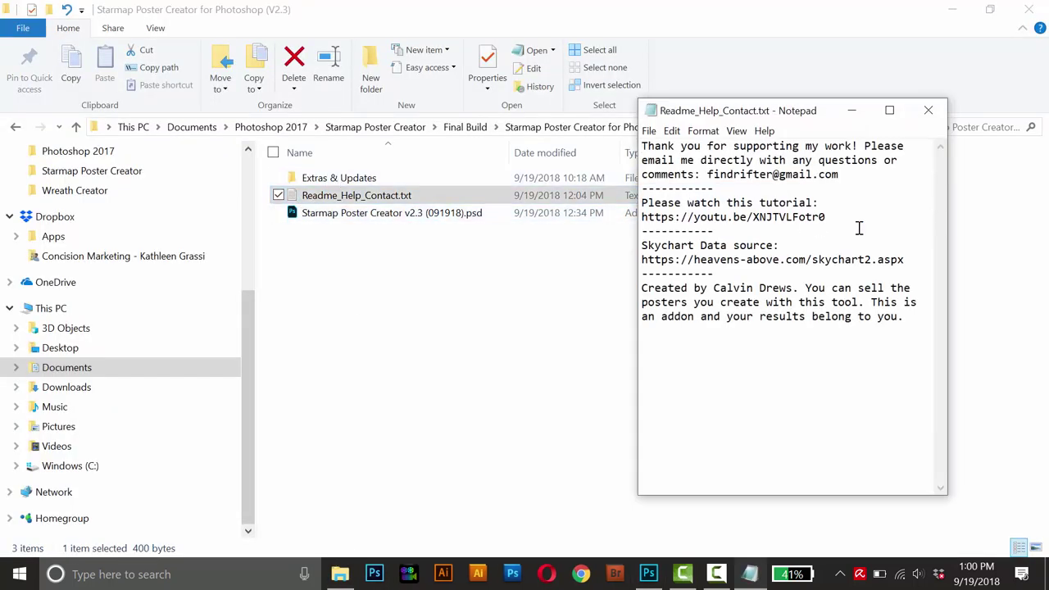
{"action": "double_click", "coordinate": [915, 257]}
{"action": "left_click", "coordinate": [899, 253]}
{"action": "left_click_drag", "start_coordinate": [904, 259], "coordinate": [877, 259]}
{"action": "mouse_move", "coordinate": [641, 274]}
{"action": "left_mouse_down"}
{"action": "mouse_move", "coordinate": [672, 267]}
{"action": "mouse_move", "coordinate": [642, 261]}
{"action": "left_mouse_up"}
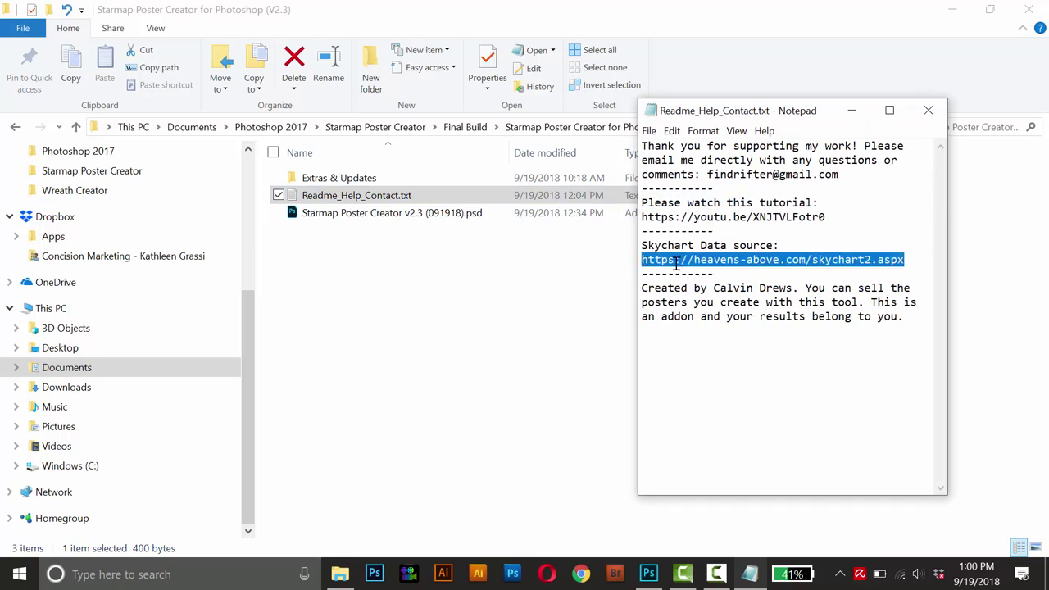
{"action": "left_click", "coordinate": [580, 574]}
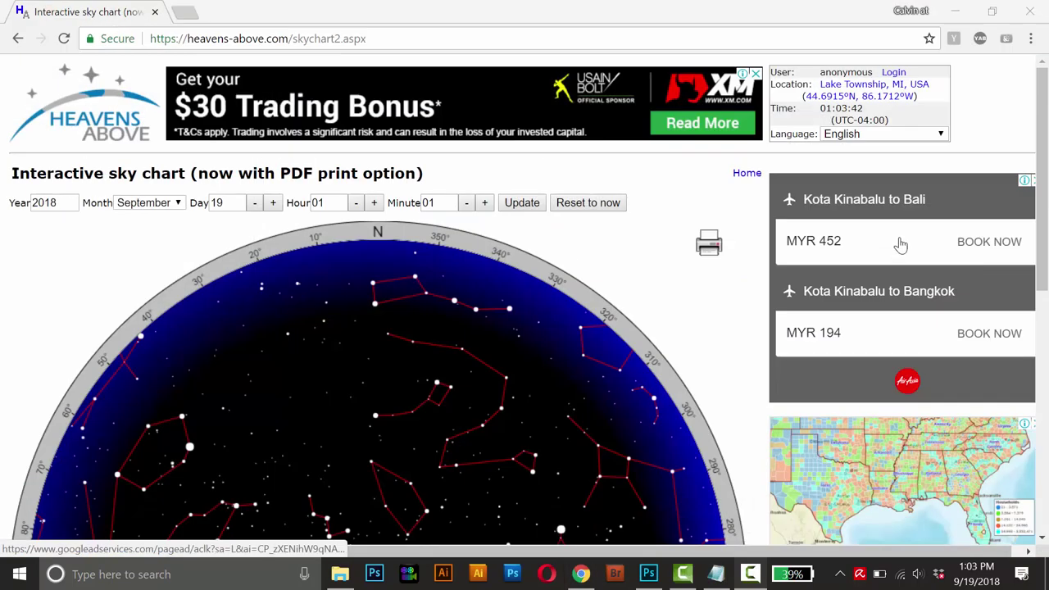
Open the Heavens-Above observing location settings.
{"action": "scroll", "coordinate": [1047, 136], "scroll_direction": "down", "scroll_amount": 3}
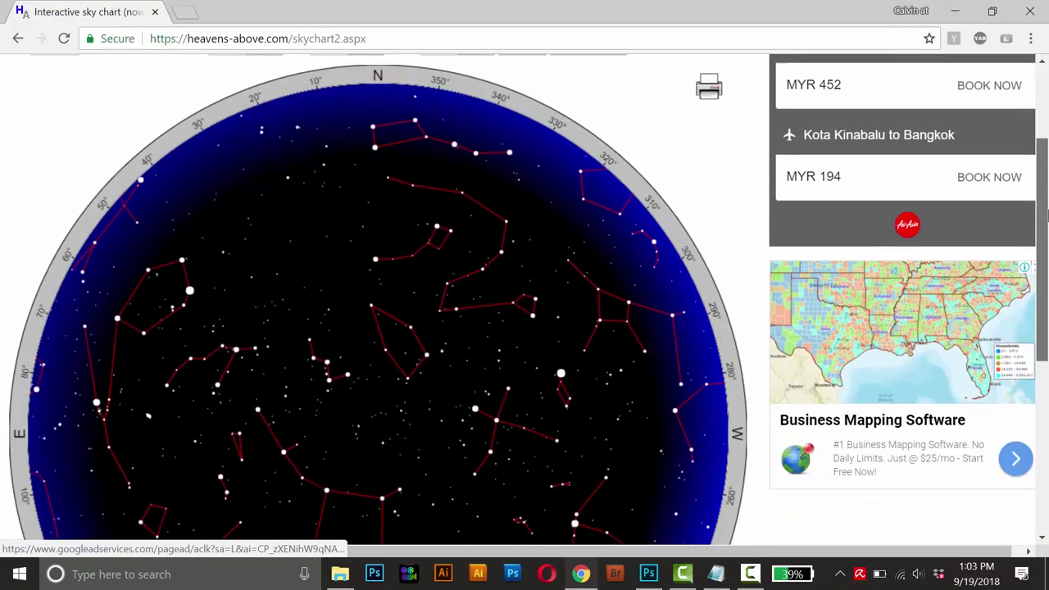
{"action": "scroll", "coordinate": [525, 295], "scroll_direction": "down", "scroll_amount": 2}
{"action": "scroll", "coordinate": [524, 295], "scroll_direction": "up", "scroll_amount": 4}
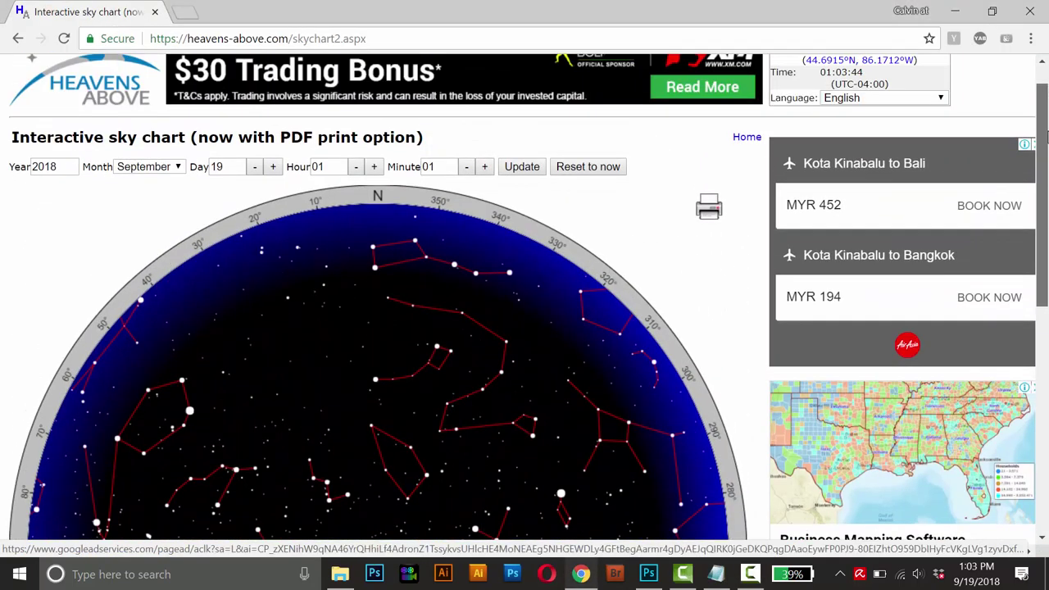
{"action": "scroll", "coordinate": [207, 287], "scroll_direction": "down", "scroll_amount": 2}
{"action": "scroll", "coordinate": [450, 206], "scroll_direction": "up", "scroll_amount": 3}
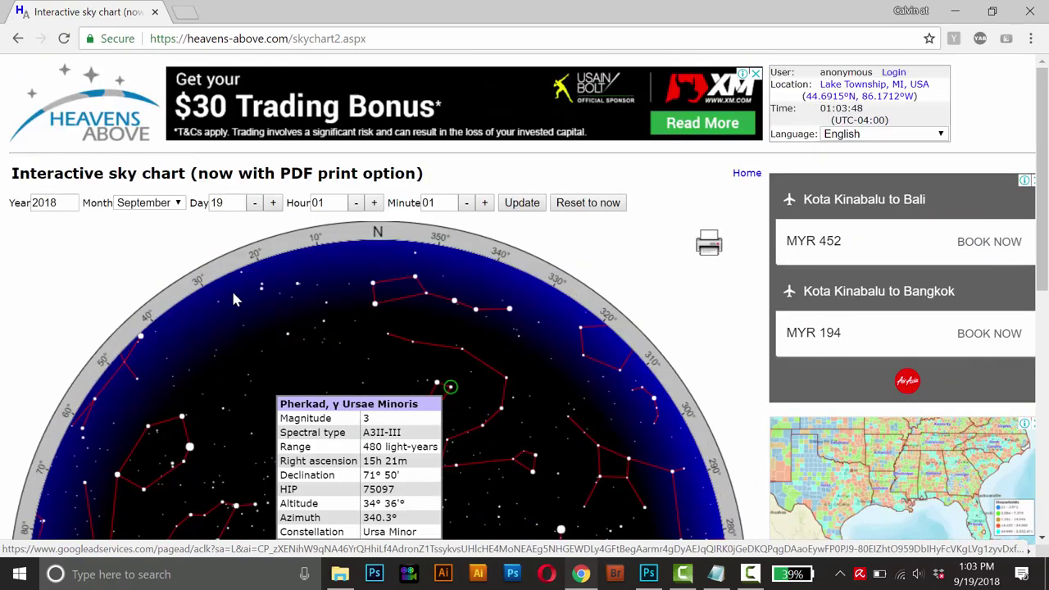
{"action": "left_click", "coordinate": [837, 90]}
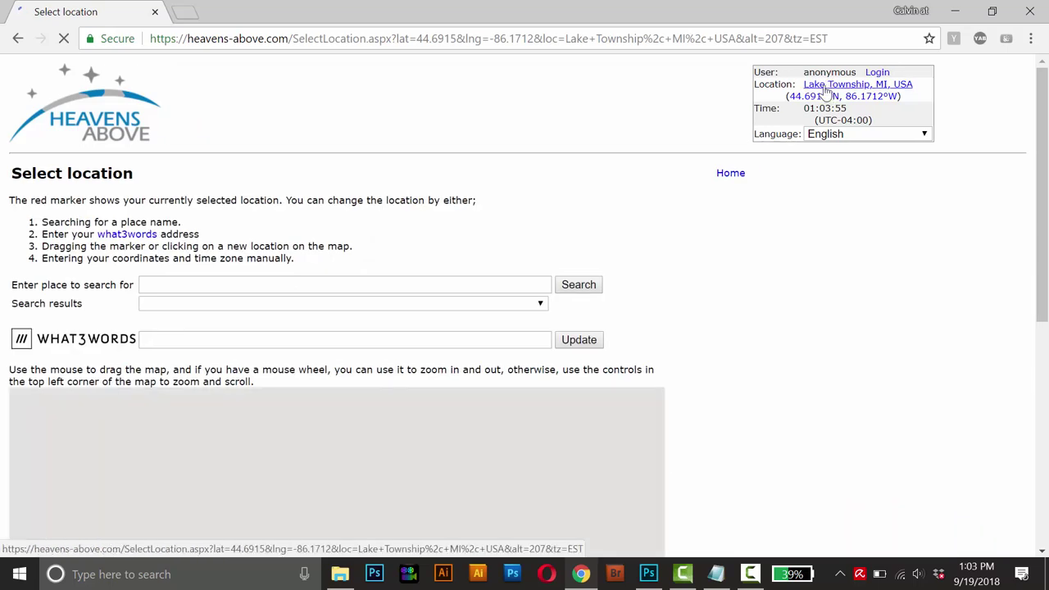
Move the map marker to Ludington, MI (44.0416, -86.4019) and update the location.
{"action": "scroll", "coordinate": [1038, 173], "scroll_direction": "down", "scroll_amount": 4}
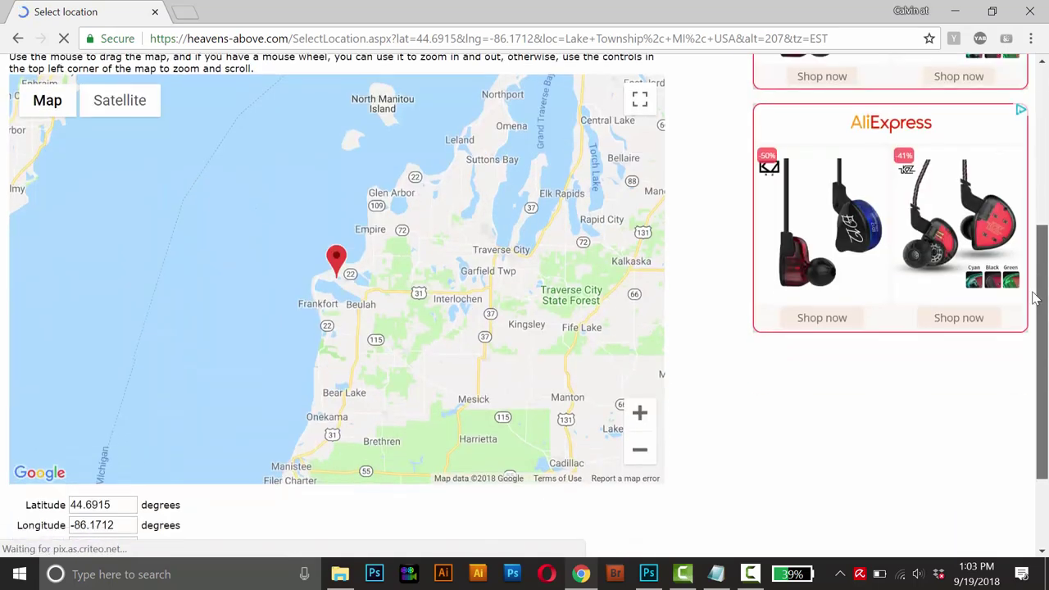
{"action": "mouse_move", "coordinate": [485, 331]}
{"action": "left_mouse_down"}
{"action": "mouse_move", "coordinate": [269, 343]}
{"action": "mouse_move", "coordinate": [267, 320]}
{"action": "left_mouse_up"}
{"action": "mouse_move", "coordinate": [119, 250]}
{"action": "left_mouse_down"}
{"action": "mouse_move", "coordinate": [445, 205]}
{"action": "mouse_move", "coordinate": [553, 164]}
{"action": "left_mouse_up"}
{"action": "left_click_drag", "start_coordinate": [481, 291], "coordinate": [482, 265]}
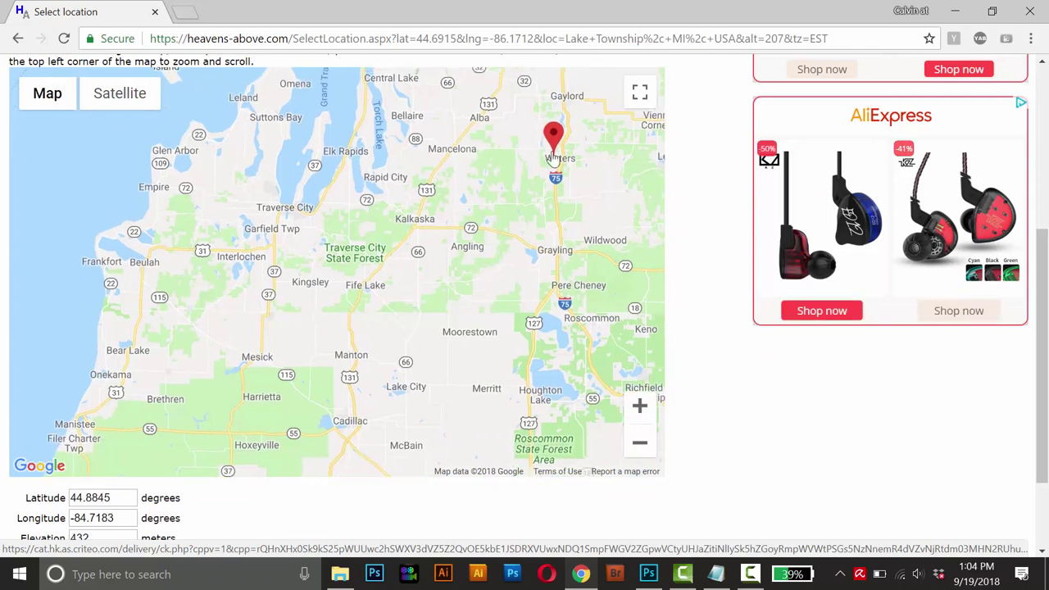
{"action": "mouse_move", "coordinate": [552, 139]}
{"action": "left_mouse_down"}
{"action": "mouse_move", "coordinate": [254, 398]}
{"action": "mouse_move", "coordinate": [339, 243]}
{"action": "mouse_move", "coordinate": [196, 307]}
{"action": "mouse_move", "coordinate": [132, 354]}
{"action": "mouse_move", "coordinate": [122, 330]}
{"action": "mouse_move", "coordinate": [107, 344]}
{"action": "left_mouse_up"}
{"action": "scroll", "coordinate": [552, 368], "scroll_direction": "down", "scroll_amount": 5}
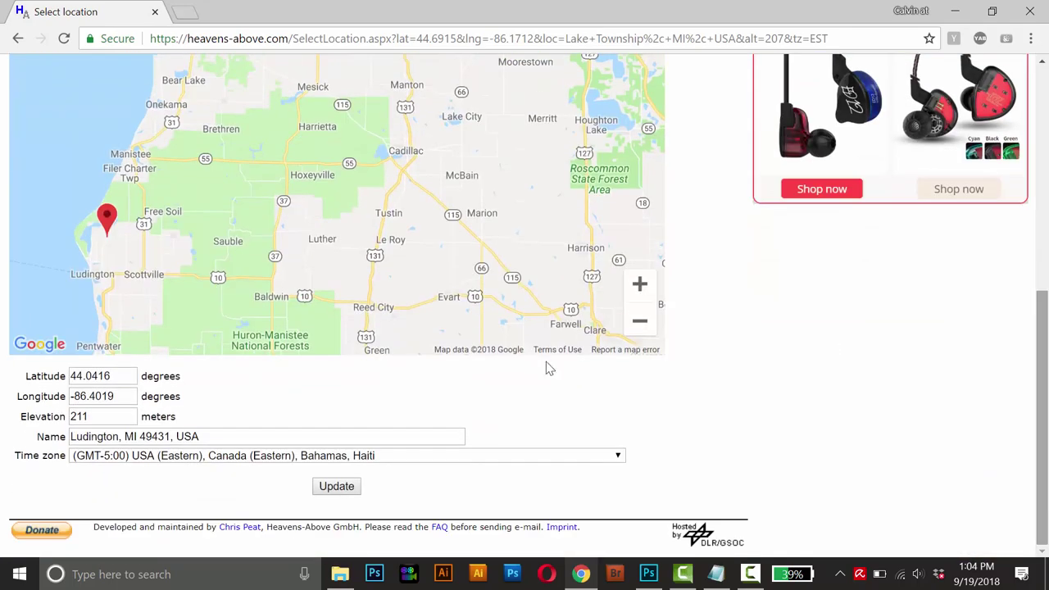
{"action": "left_click", "coordinate": [339, 490]}
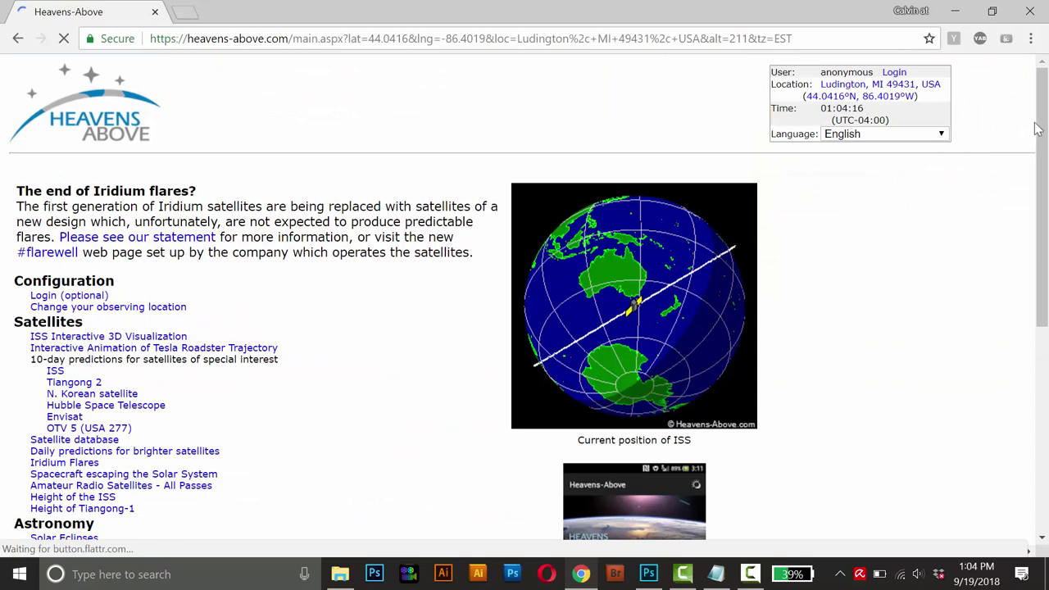
Open the interactive sky chart and redraw it for March 19, 2014 at 01:04.
{"action": "left_click_drag", "start_coordinate": [1046, 97], "coordinate": [1046, 180]}
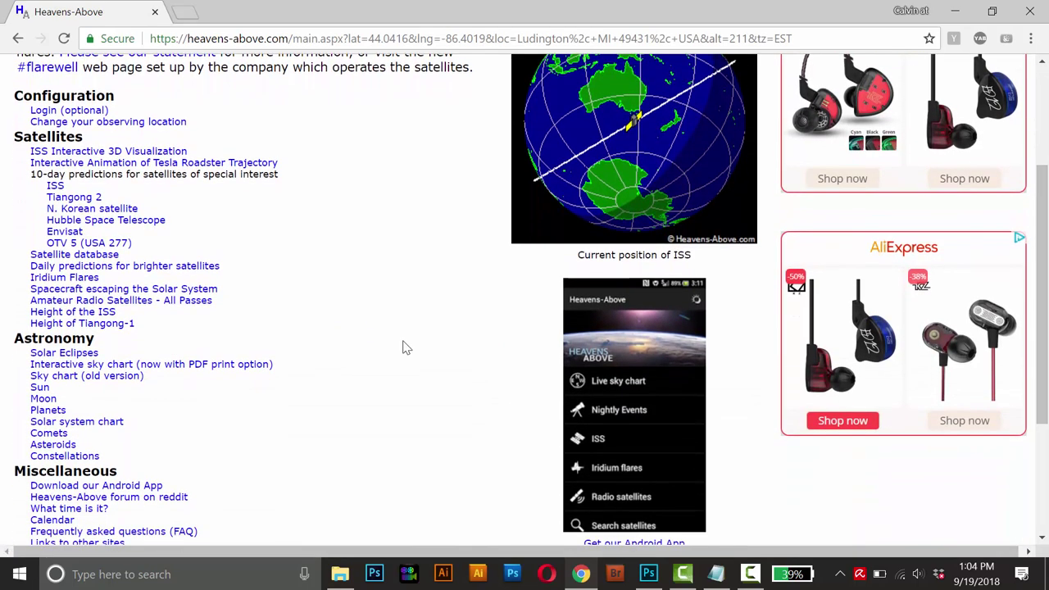
{"action": "left_click", "coordinate": [61, 366]}
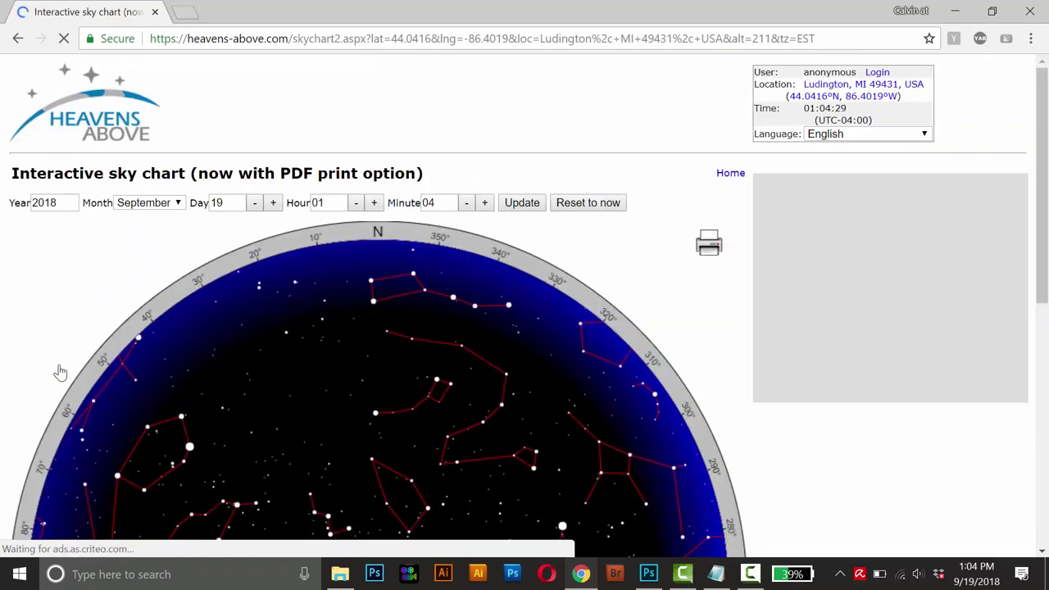
{"action": "left_click", "coordinate": [67, 203]}
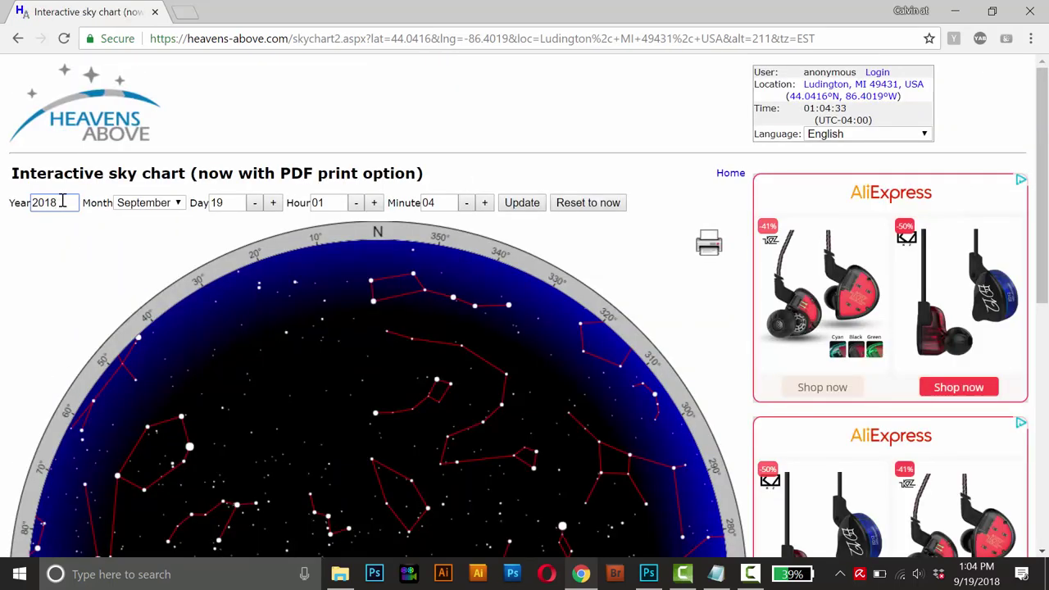
{"action": "left_click_drag", "start_coordinate": [62, 203], "coordinate": [3, 207]}
{"action": "type", "text": "2014"}
{"action": "left_click", "coordinate": [167, 202]}
{"action": "left_click", "coordinate": [164, 238]}
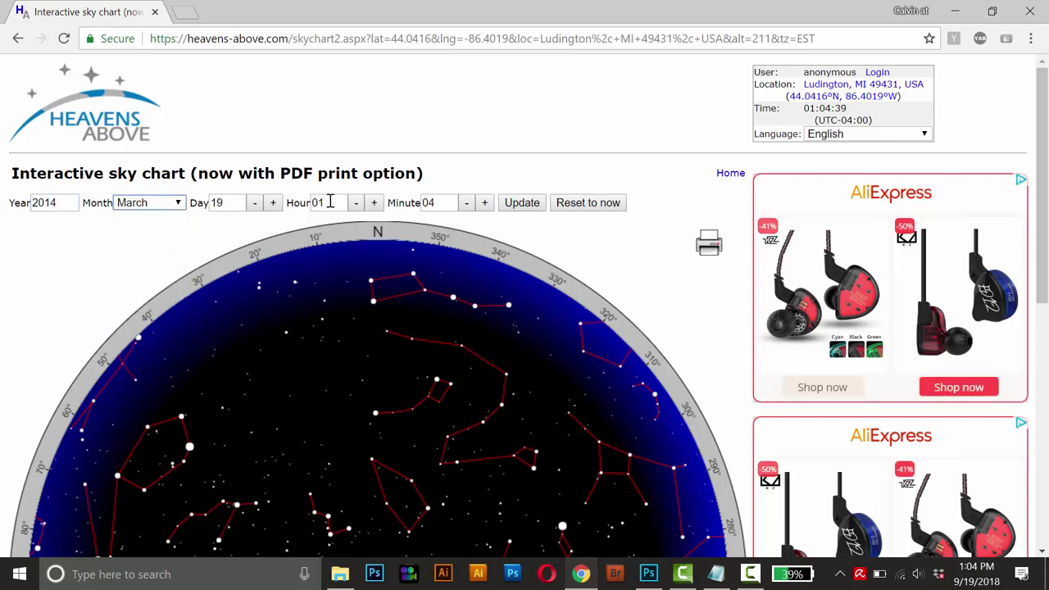
{"action": "left_click", "coordinate": [523, 205]}
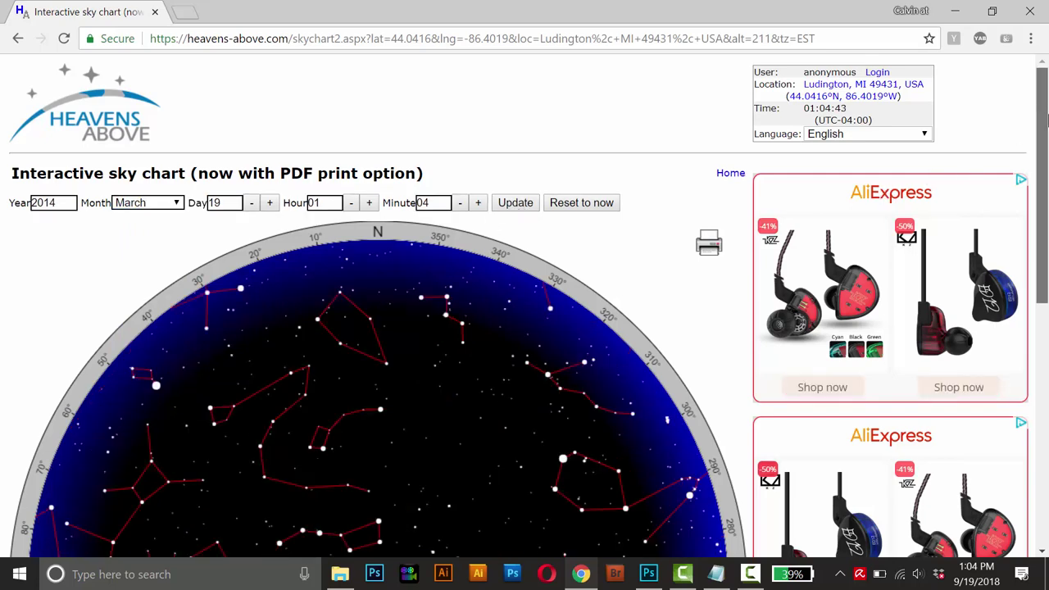
Toggle the chart's celestial equator, ecliptic, star name, planet name and constellation name/boundary options.
{"action": "left_click_drag", "start_coordinate": [1042, 121], "coordinate": [1042, 355]}
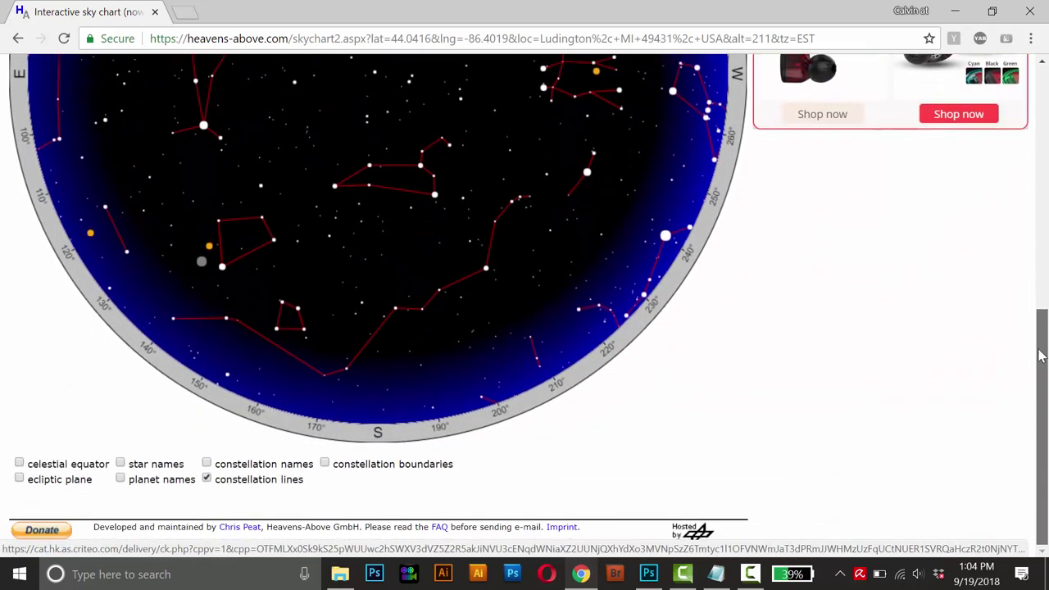
{"action": "left_click", "coordinate": [19, 480]}
{"action": "left_click", "coordinate": [20, 464]}
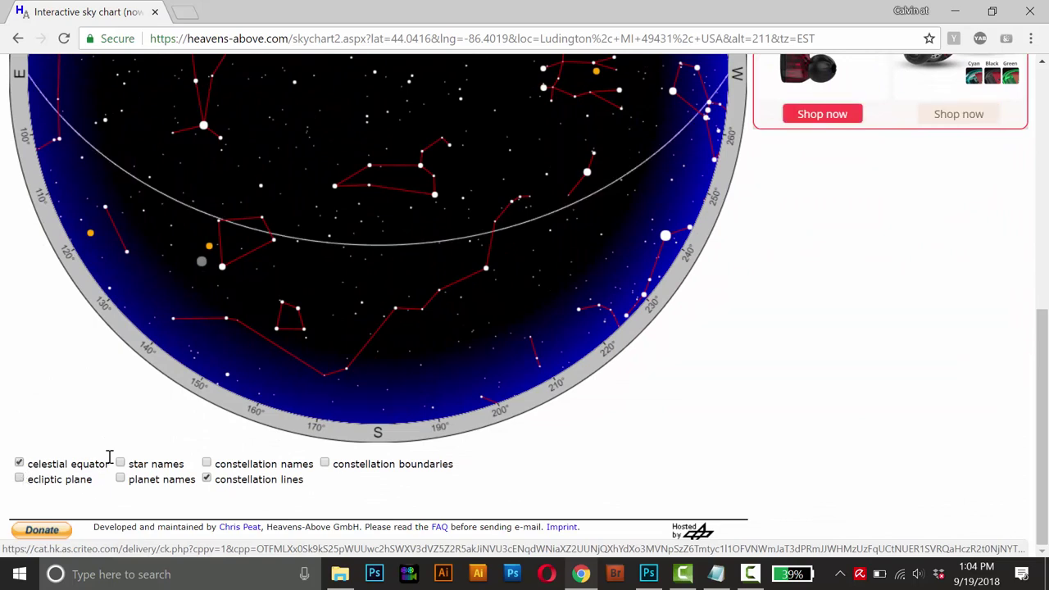
{"action": "left_click", "coordinate": [120, 464]}
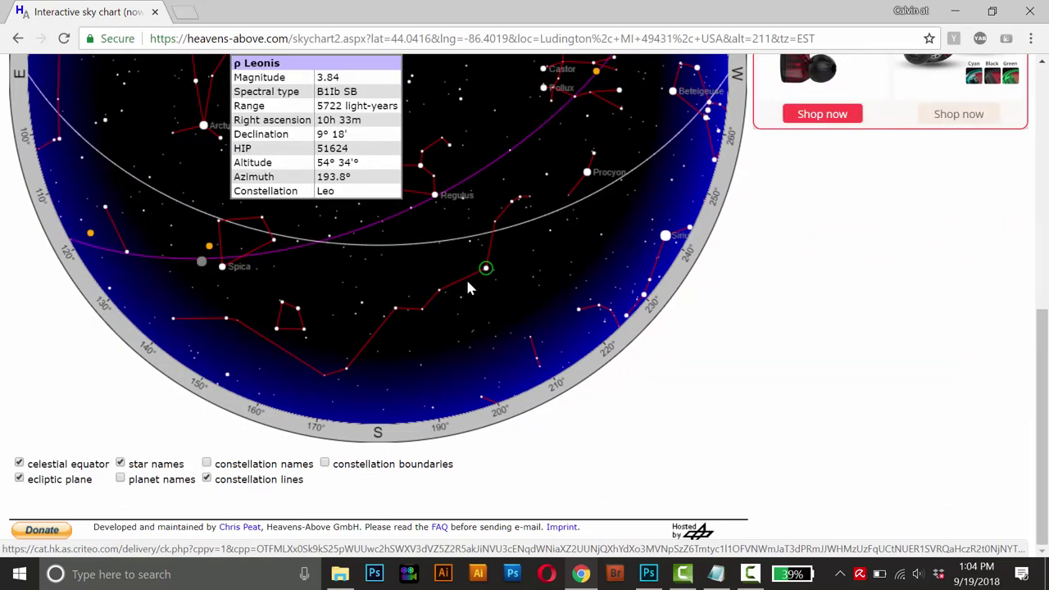
{"action": "left_click", "coordinate": [206, 464]}
{"action": "left_click", "coordinate": [119, 478]}
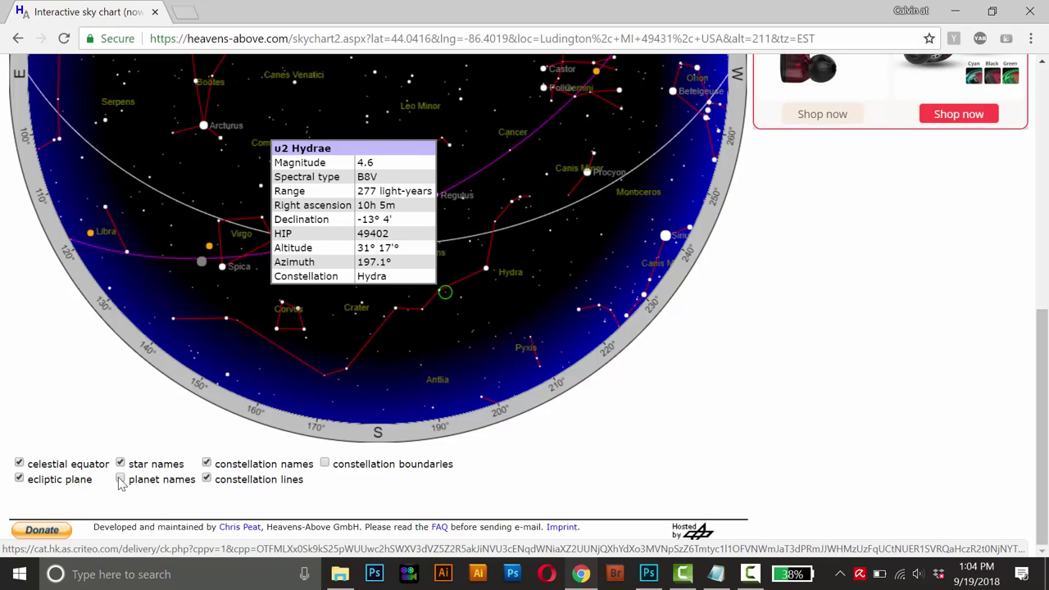
{"action": "left_click", "coordinate": [325, 464]}
{"action": "scroll", "coordinate": [1042, 348], "scroll_direction": "up", "scroll_amount": 1}
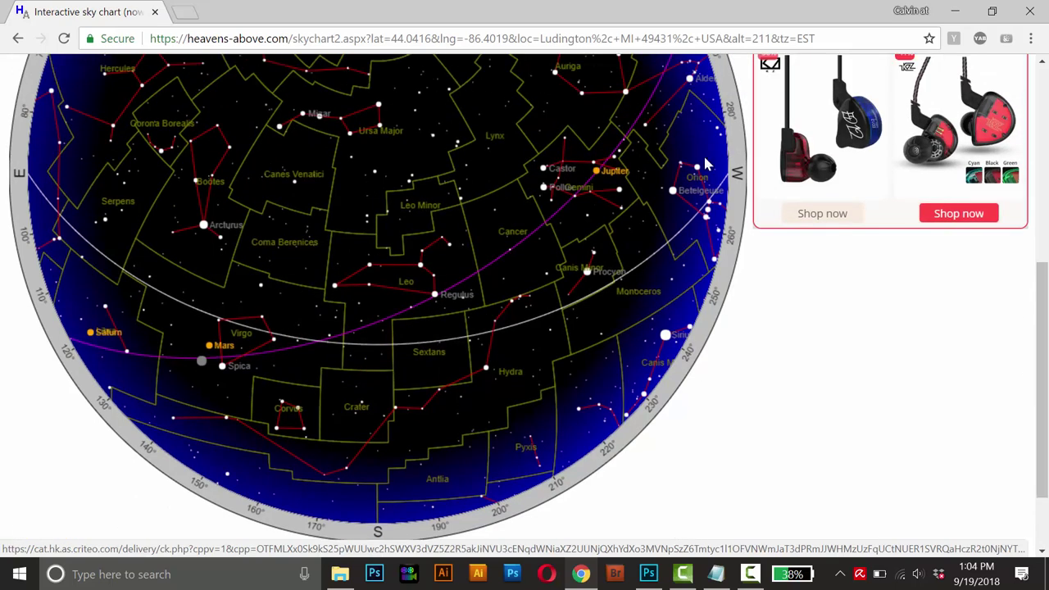
{"action": "scroll", "coordinate": [1045, 289], "scroll_direction": "down", "scroll_amount": 1}
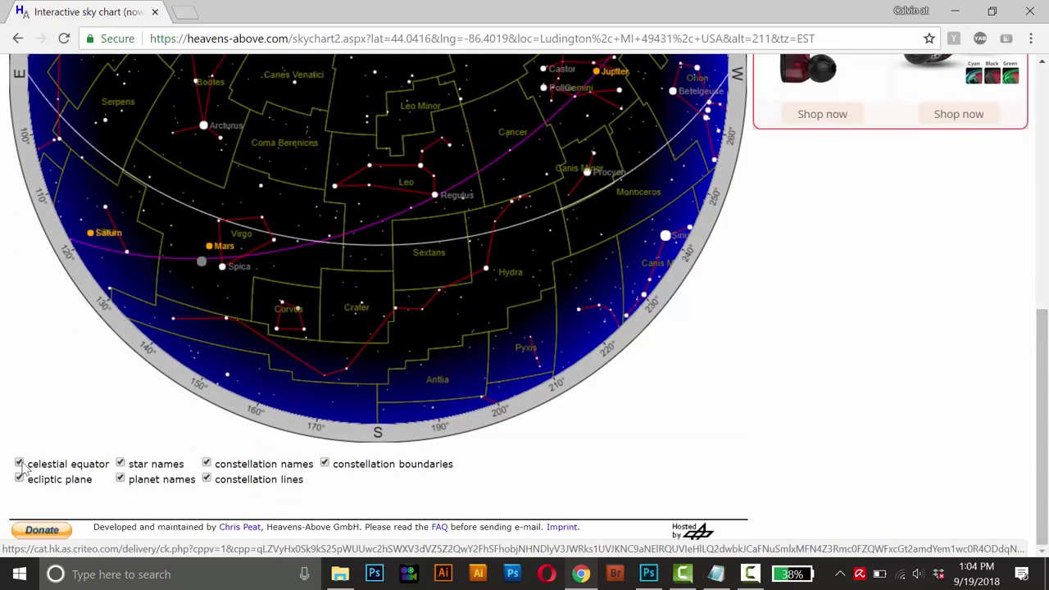
Turn off the equator, ecliptic, planet names, constellation names and boundaries, then bring up Copy image.
{"action": "left_click", "coordinate": [19, 479]}
{"action": "left_click", "coordinate": [18, 463]}
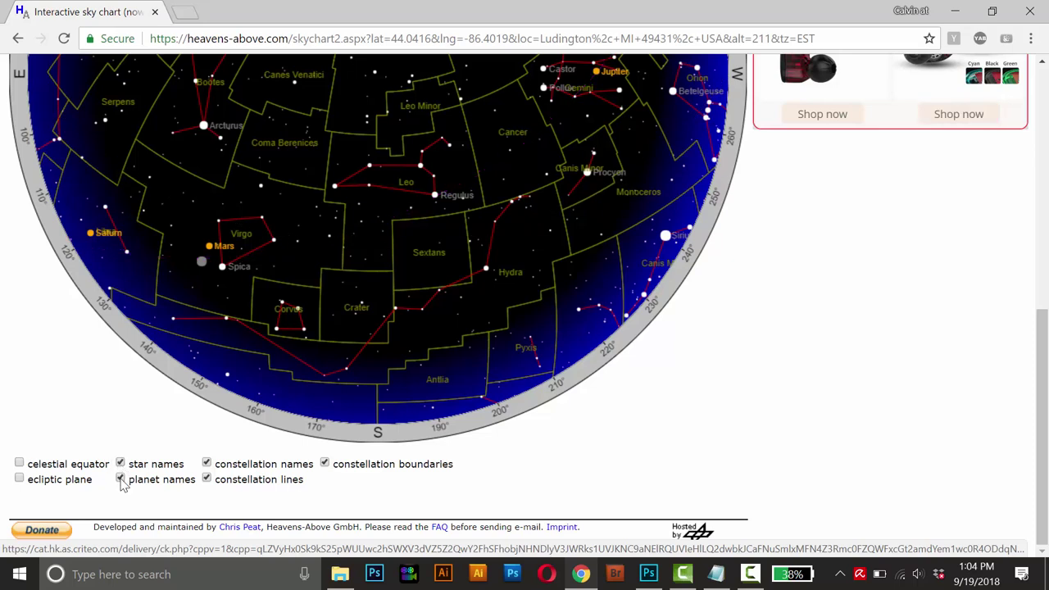
{"action": "left_click", "coordinate": [119, 479]}
{"action": "left_click", "coordinate": [324, 463]}
{"action": "left_click", "coordinate": [207, 463]}
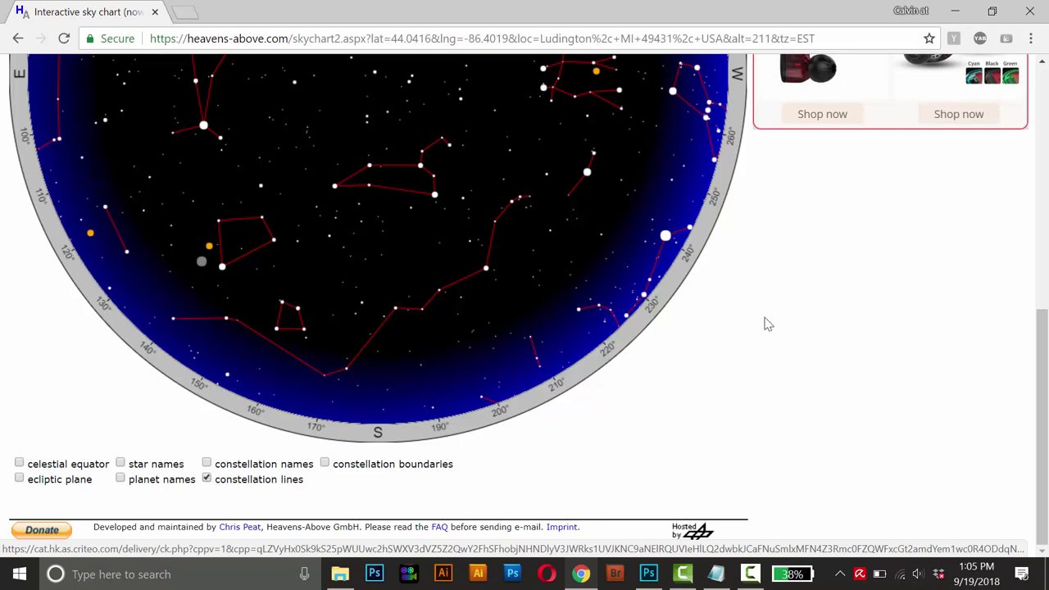
{"action": "scroll", "coordinate": [1008, 359], "scroll_direction": "up", "scroll_amount": 3}
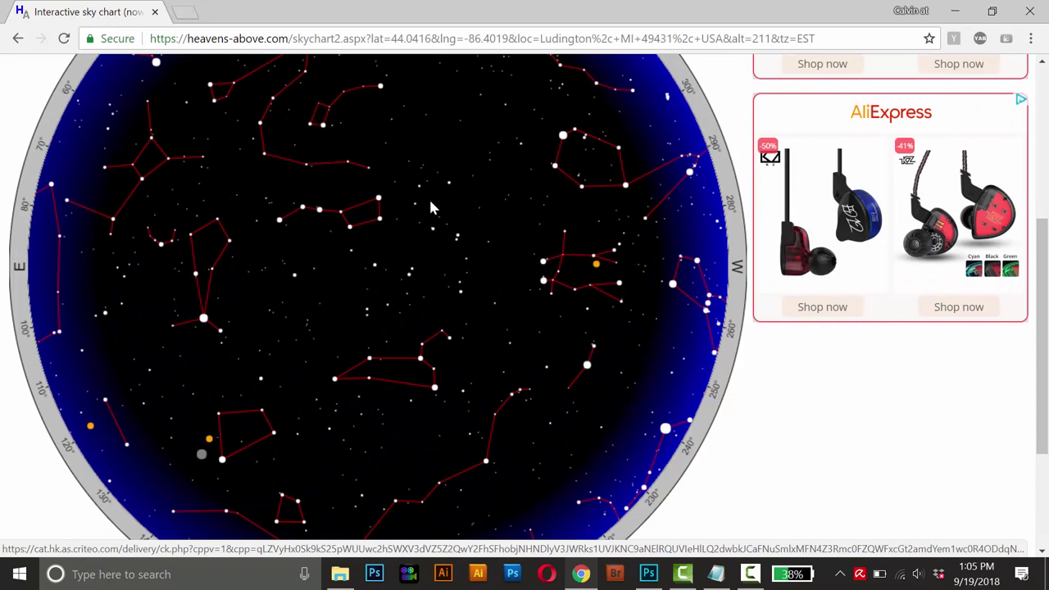
{"action": "right_click", "coordinate": [427, 195]}
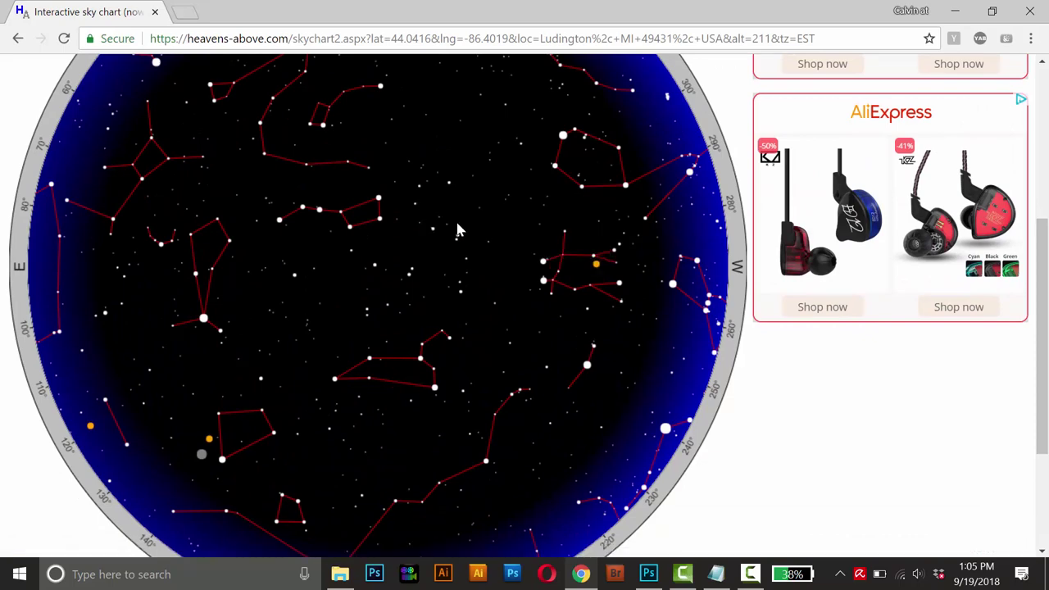
Paste the copied sky chart into Rectangle 2.psb as Layer 1.
{"action": "left_click", "coordinate": [651, 574]}
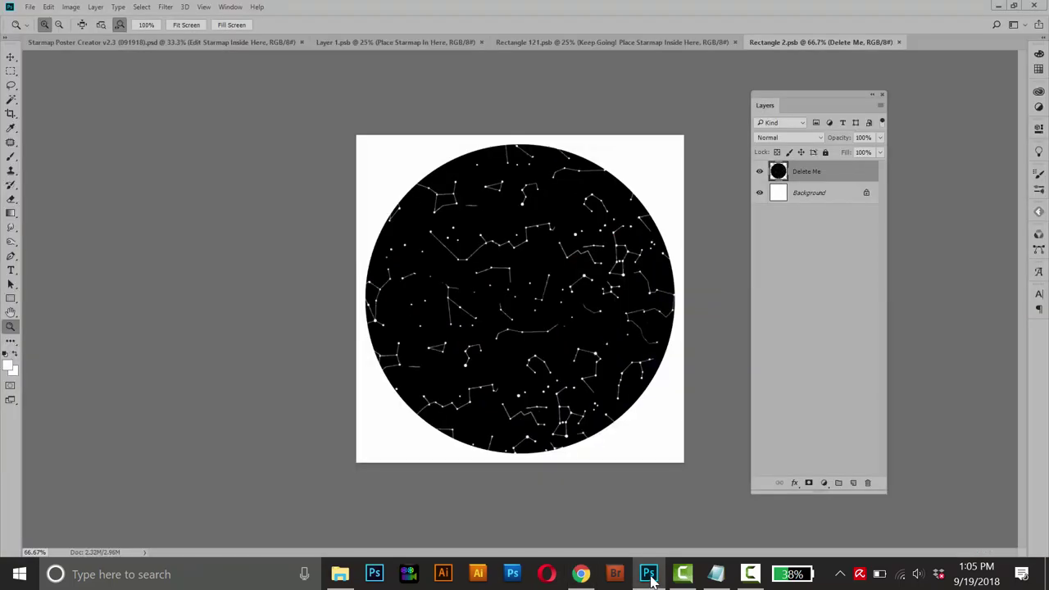
{"action": "left_click", "coordinate": [48, 8]}
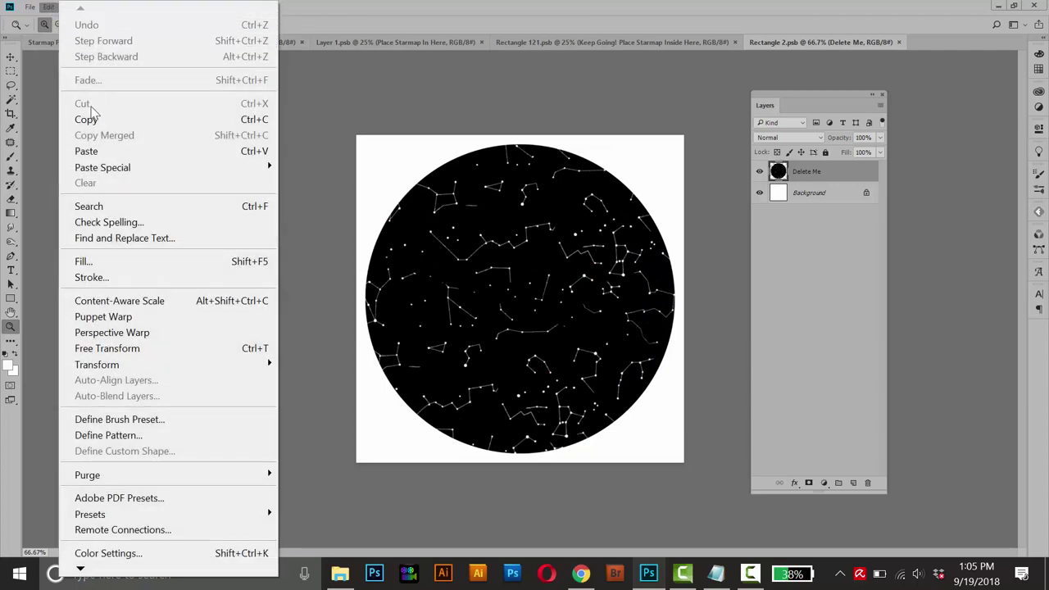
{"action": "left_click", "coordinate": [99, 151]}
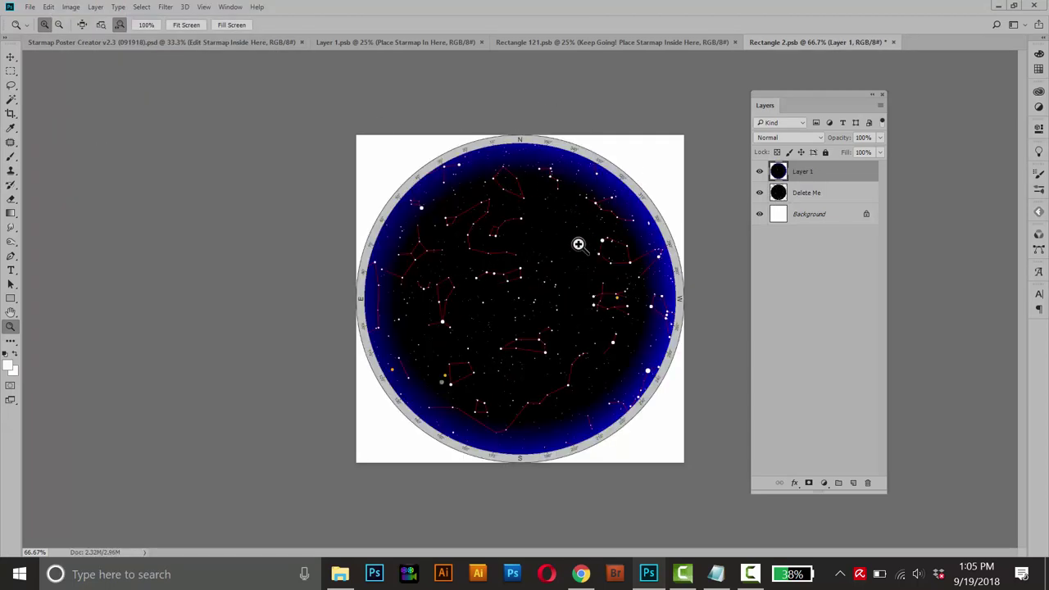
Hide and delete the Delete Me layer.
{"action": "left_click", "coordinate": [805, 197]}
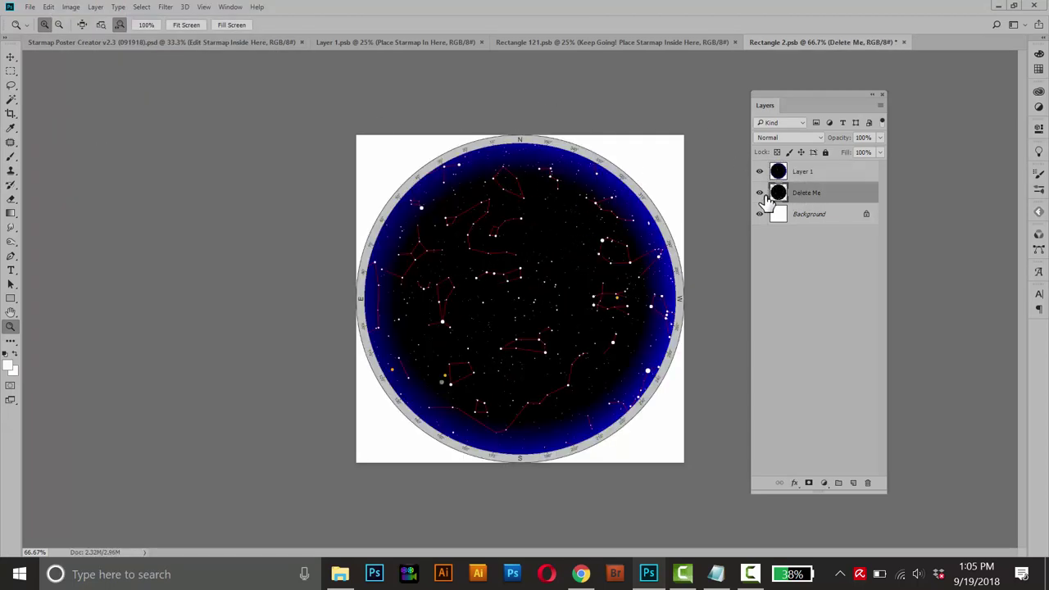
{"action": "left_click", "coordinate": [759, 193]}
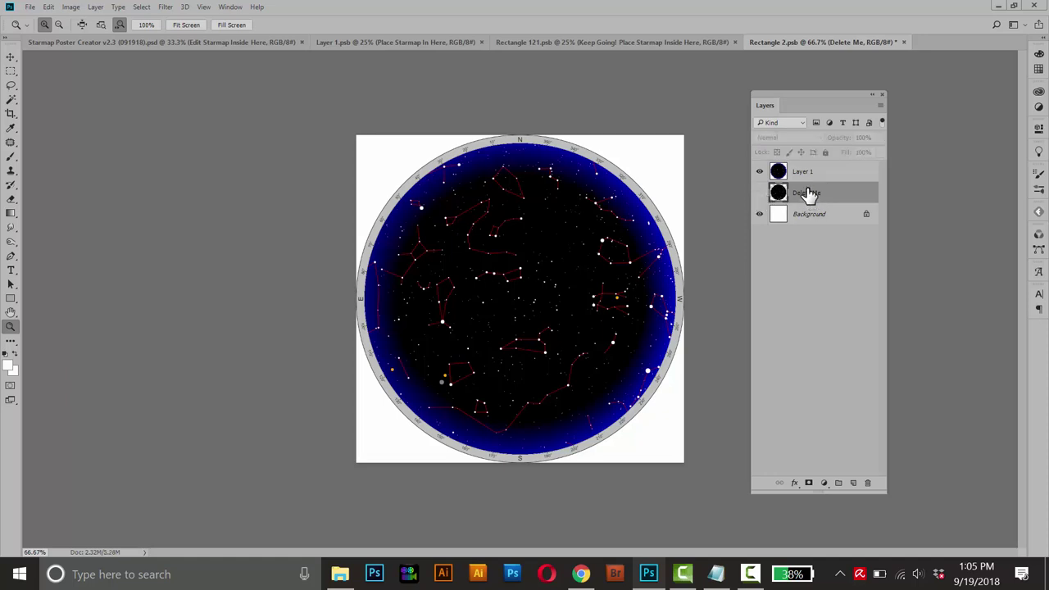
{"action": "key", "text": "Delete"}
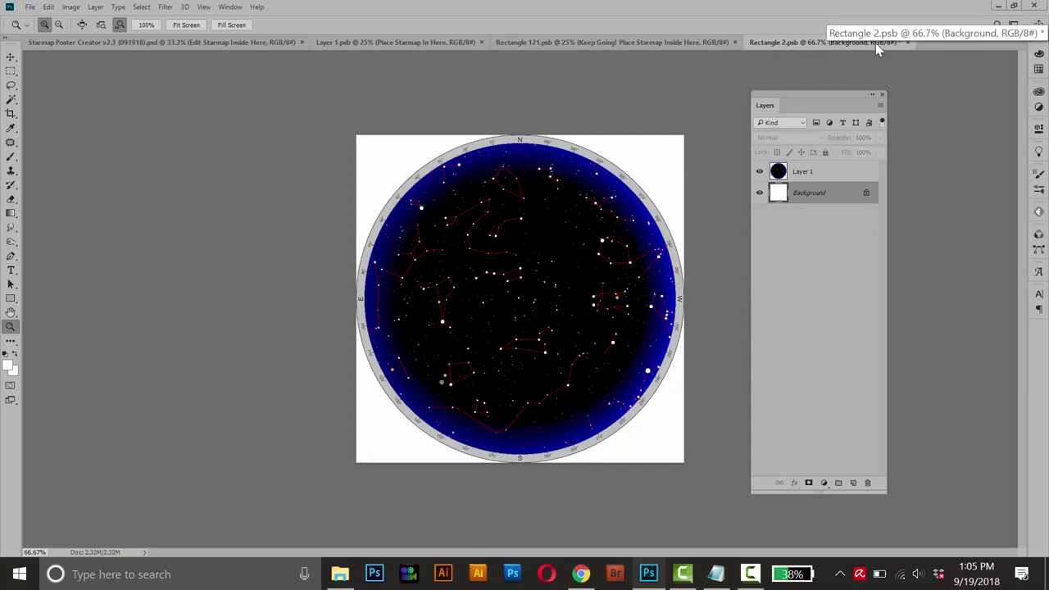
Close Rectangle 2.psb and Rectangle 121.psb, saving the changes to each.
{"action": "left_click", "coordinate": [908, 41]}
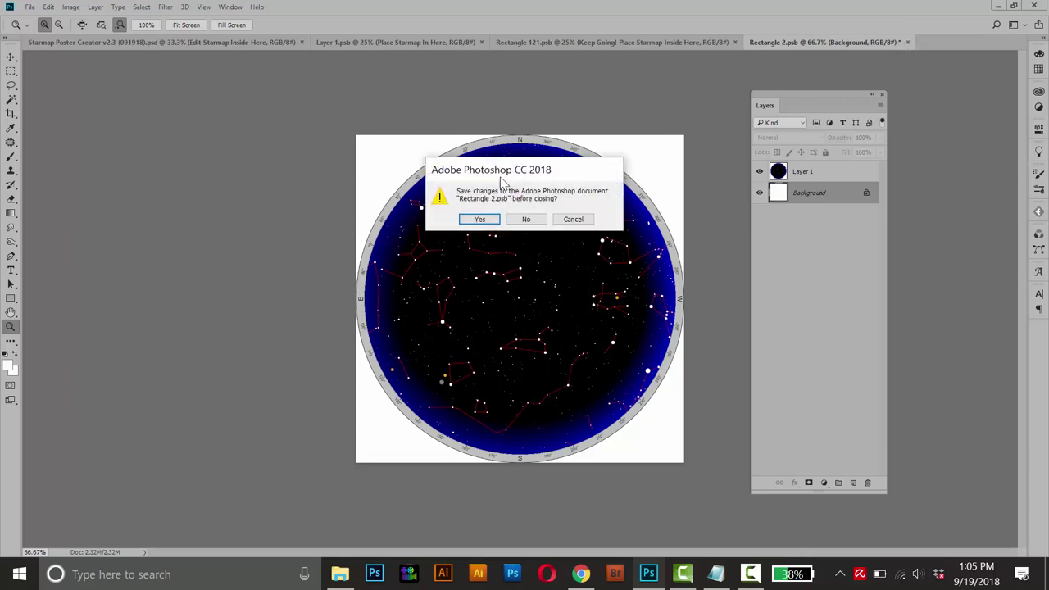
{"action": "left_click", "coordinate": [480, 219]}
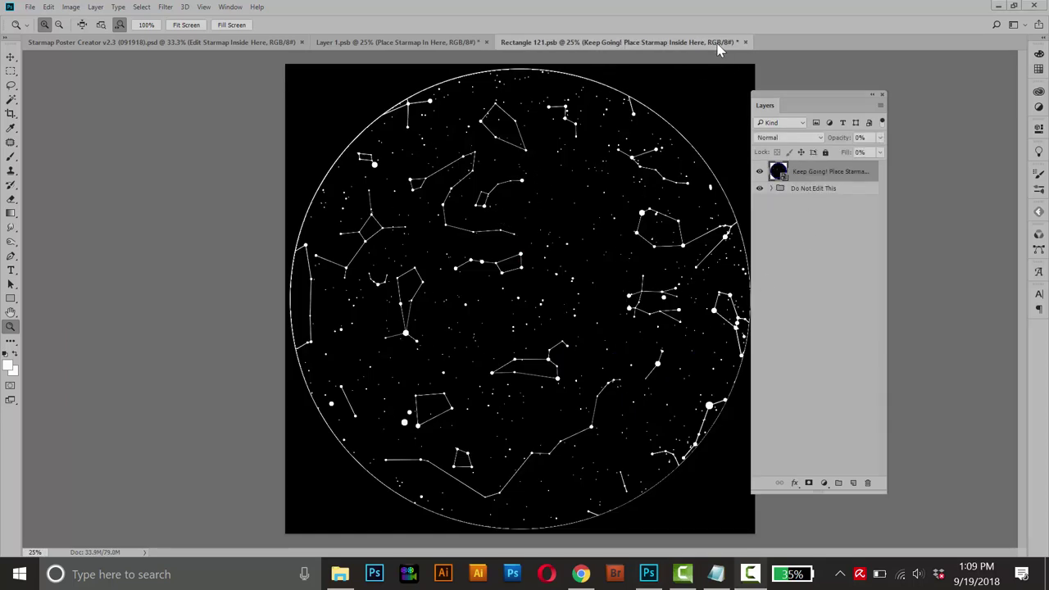
{"action": "left_click", "coordinate": [745, 42]}
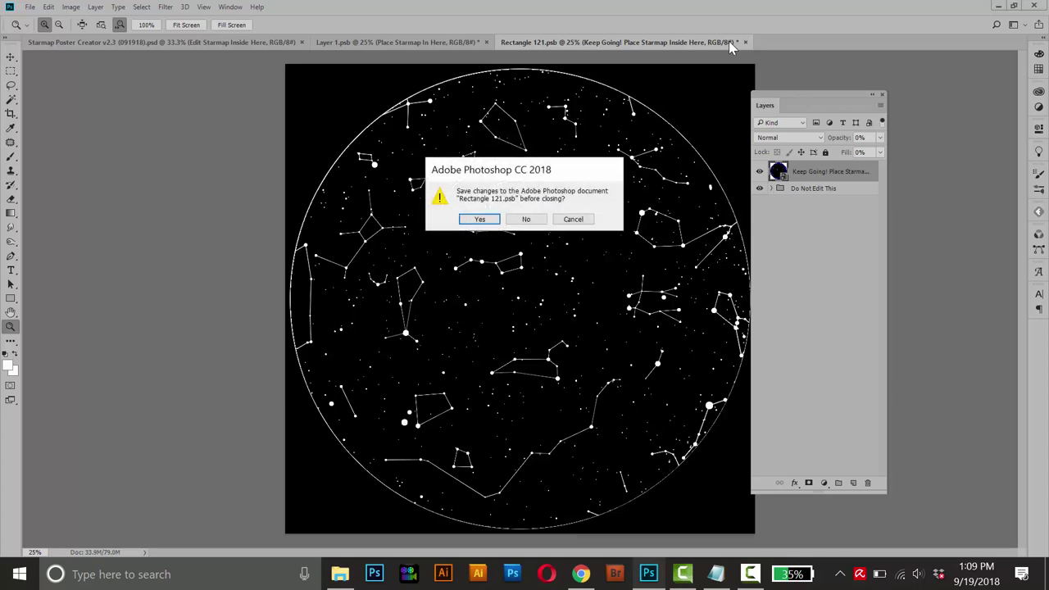
{"action": "left_click", "coordinate": [481, 220]}
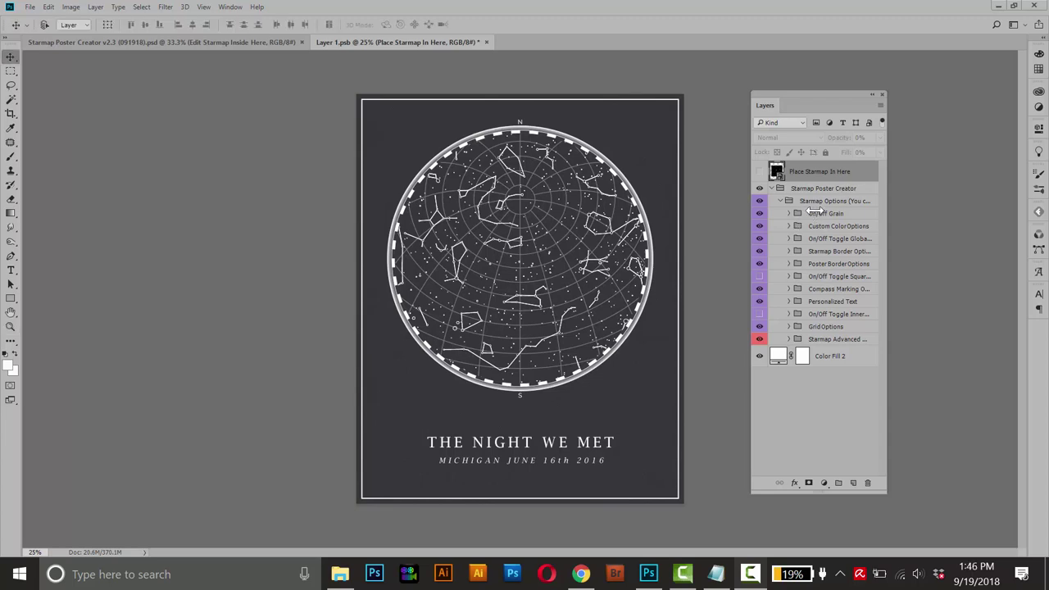
Lower the On/Off Grain group's opacity from 23% to 16%, keeping the grain visible.
{"action": "left_click", "coordinate": [824, 214]}
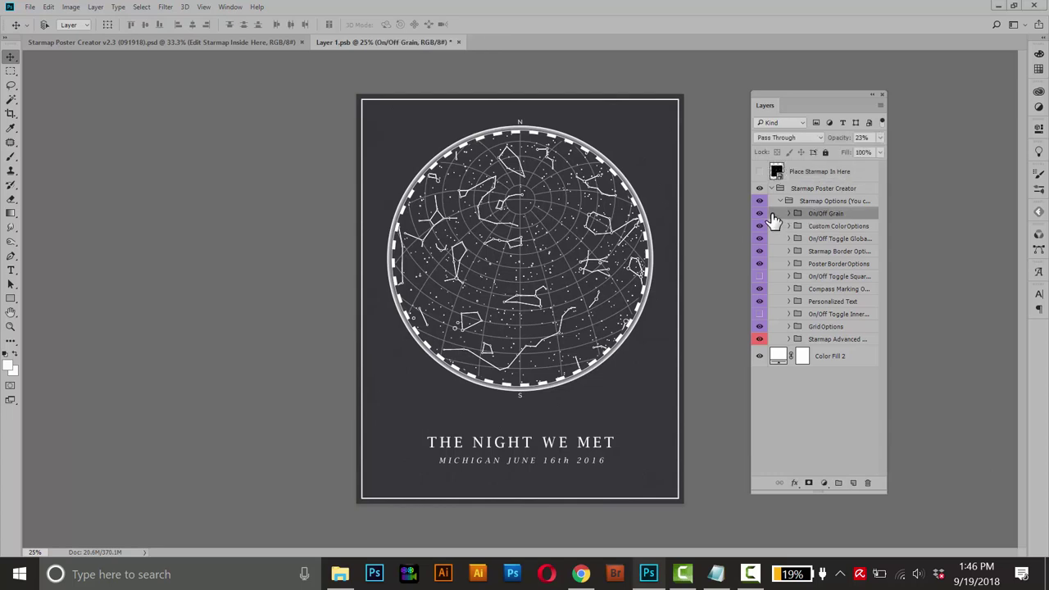
{"action": "left_click", "coordinate": [760, 214]}
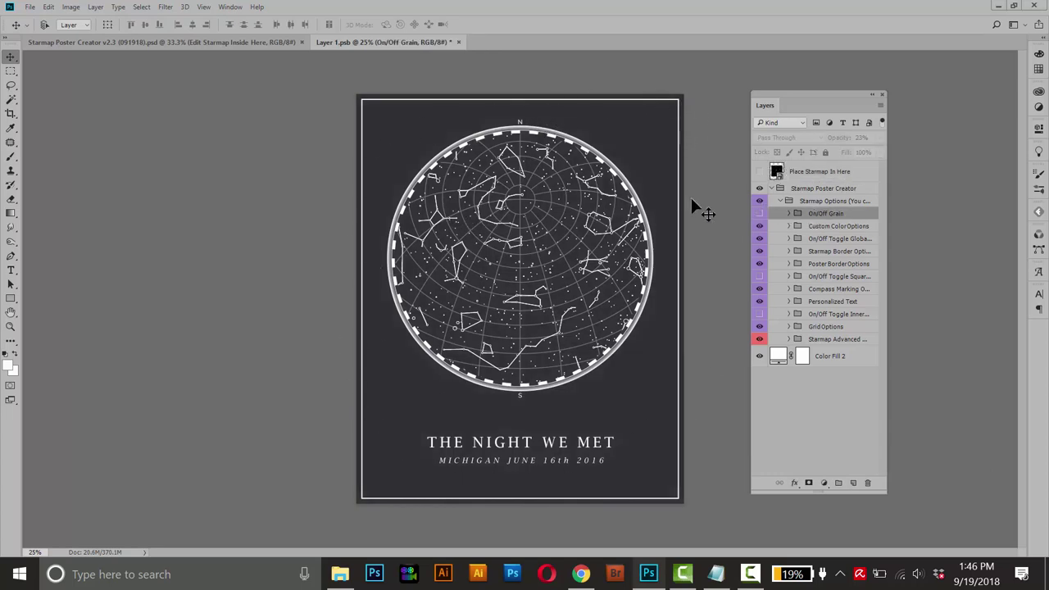
{"action": "left_click", "coordinate": [759, 214]}
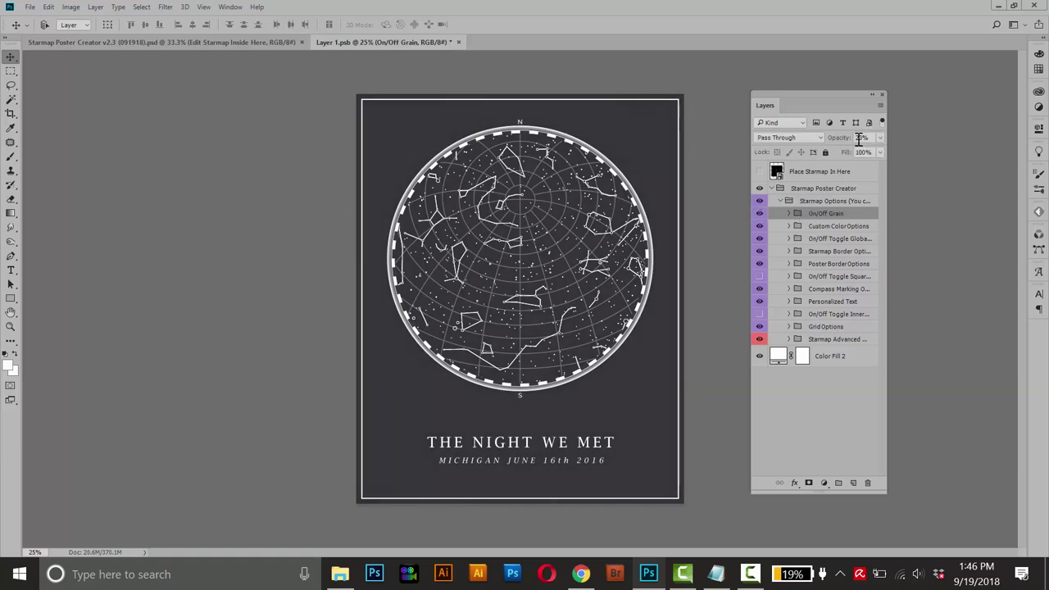
{"action": "left_click_drag", "start_coordinate": [849, 150], "coordinate": [841, 151]}
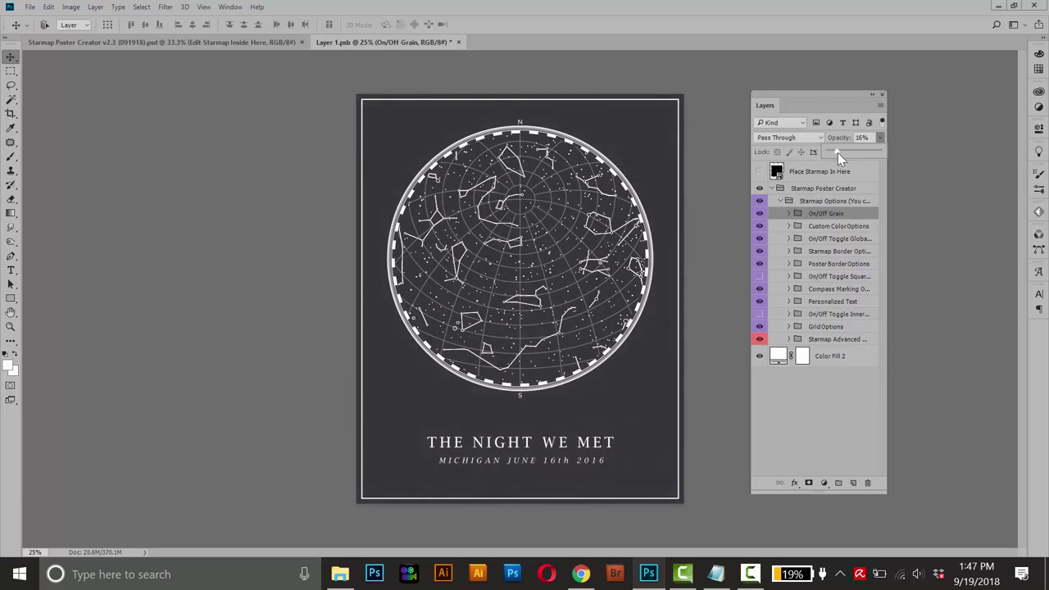
Open Custom Color Options and preview the dark highlight overlay, leaving it off.
{"action": "left_click", "coordinate": [827, 228]}
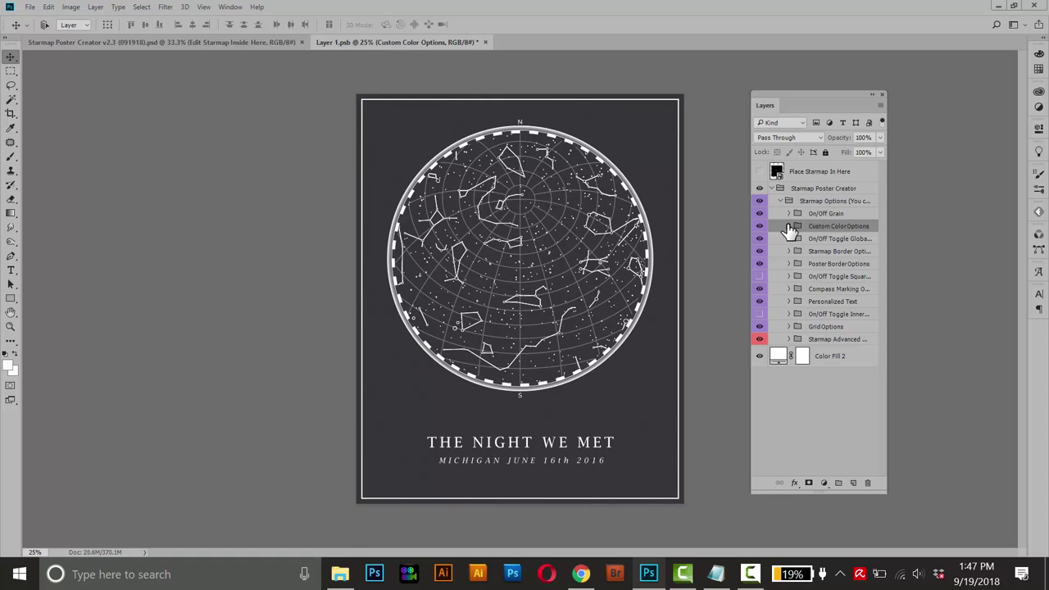
{"action": "left_click", "coordinate": [788, 227]}
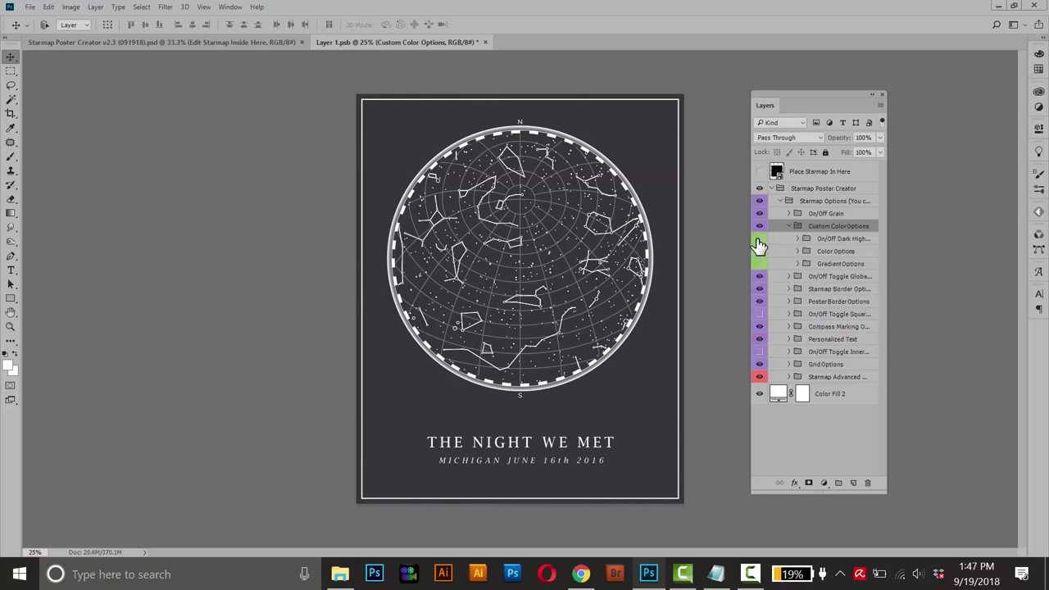
{"action": "left_click", "coordinate": [759, 239]}
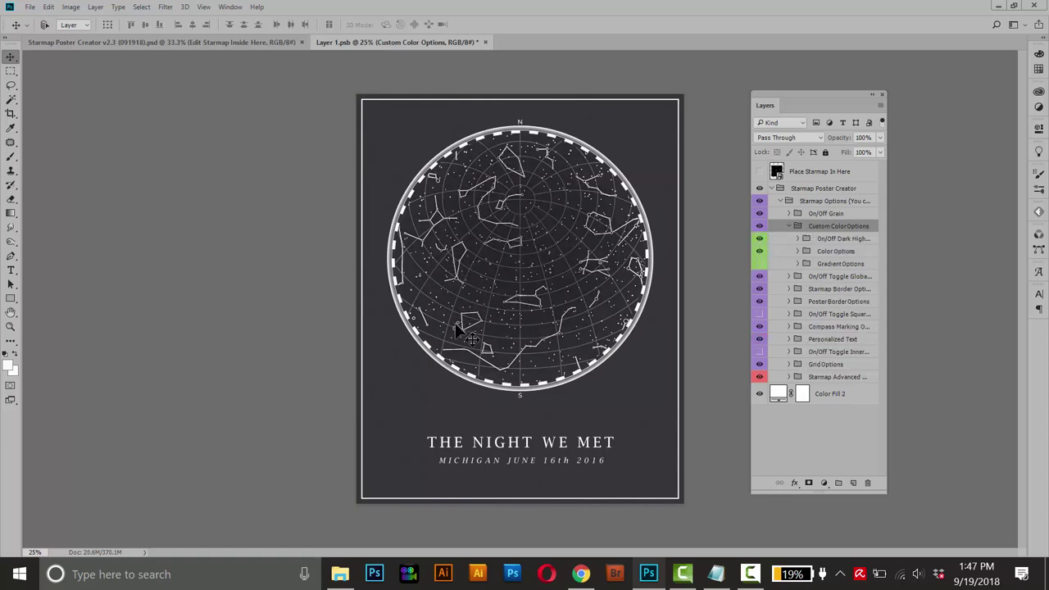
{"action": "left_click", "coordinate": [760, 239]}
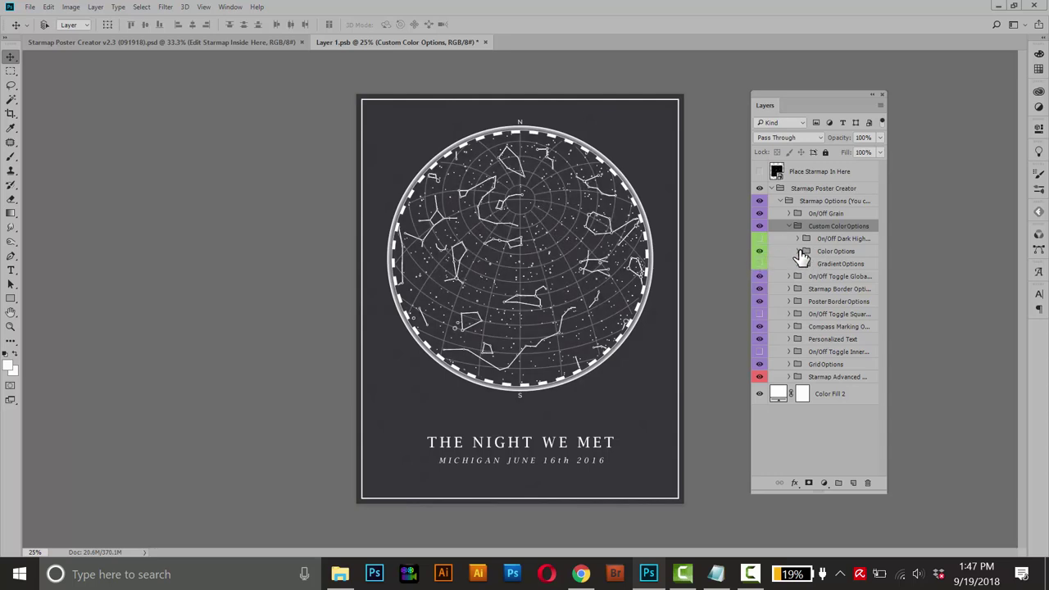
Set the Color Options background fill to a lighter slate blue-grey, around #889097.
{"action": "left_click", "coordinate": [800, 254]}
{"action": "left_click", "coordinate": [798, 253]}
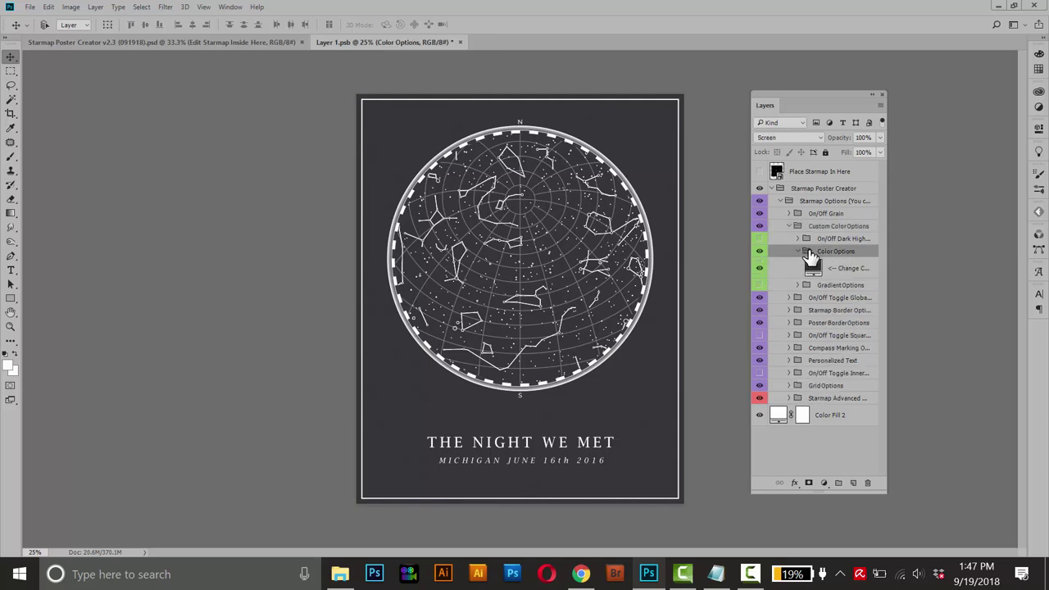
{"action": "double_click", "coordinate": [814, 270]}
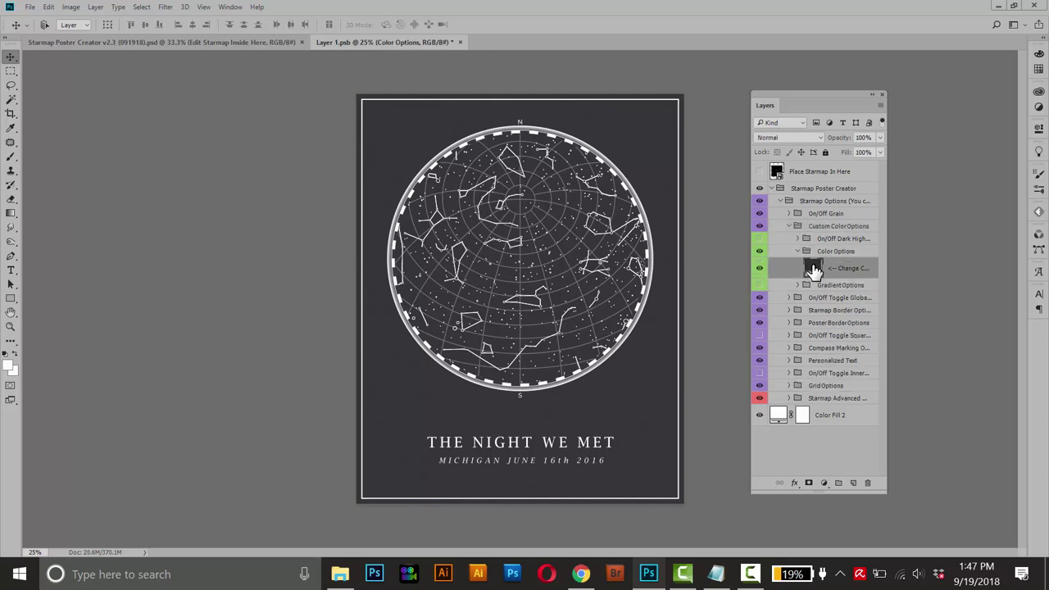
{"action": "type", "text": "7"}
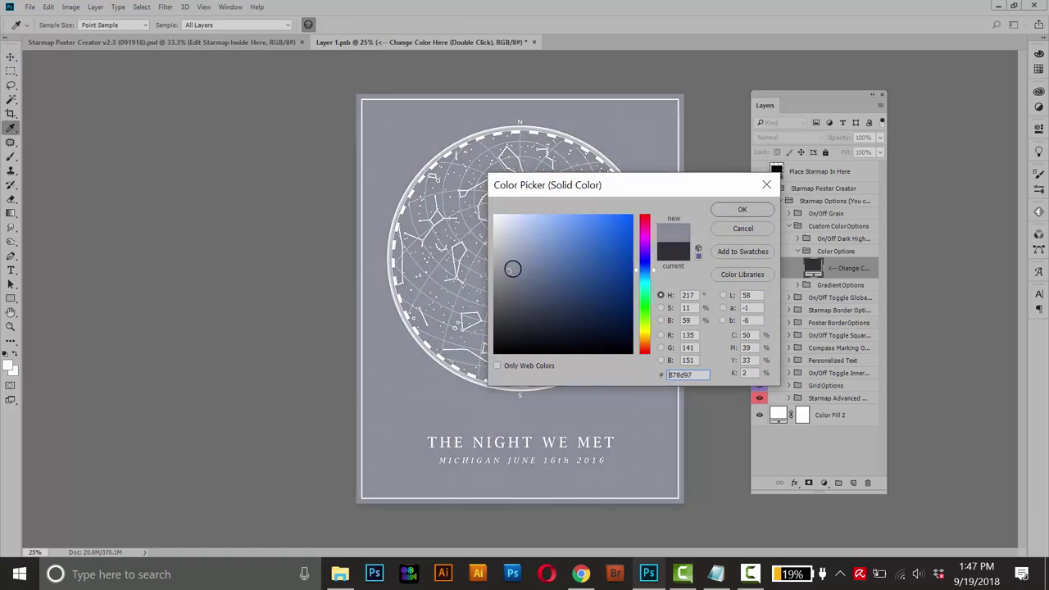
{"action": "type", "text": "87e89889097"}
{"action": "left_click", "coordinate": [511, 266]}
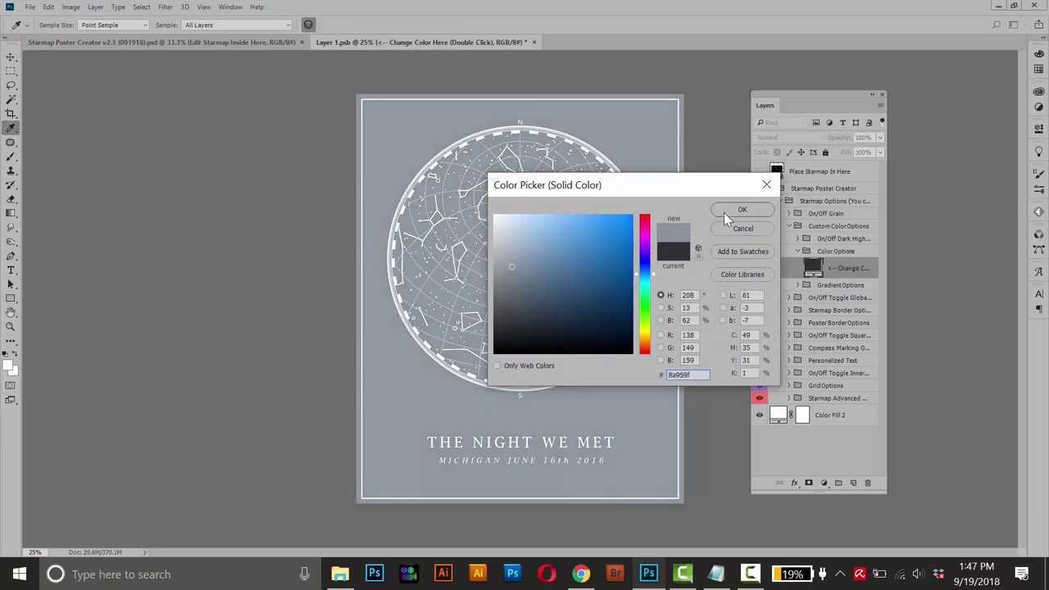
{"action": "left_click", "coordinate": [742, 211]}
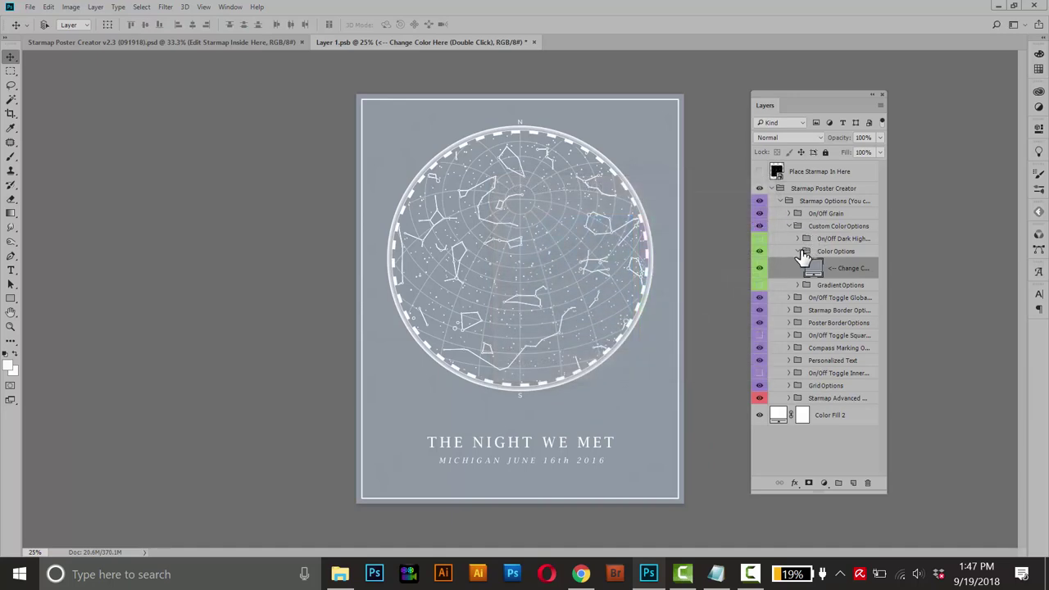
{"action": "left_click", "coordinate": [800, 254]}
{"action": "left_click", "coordinate": [799, 251]}
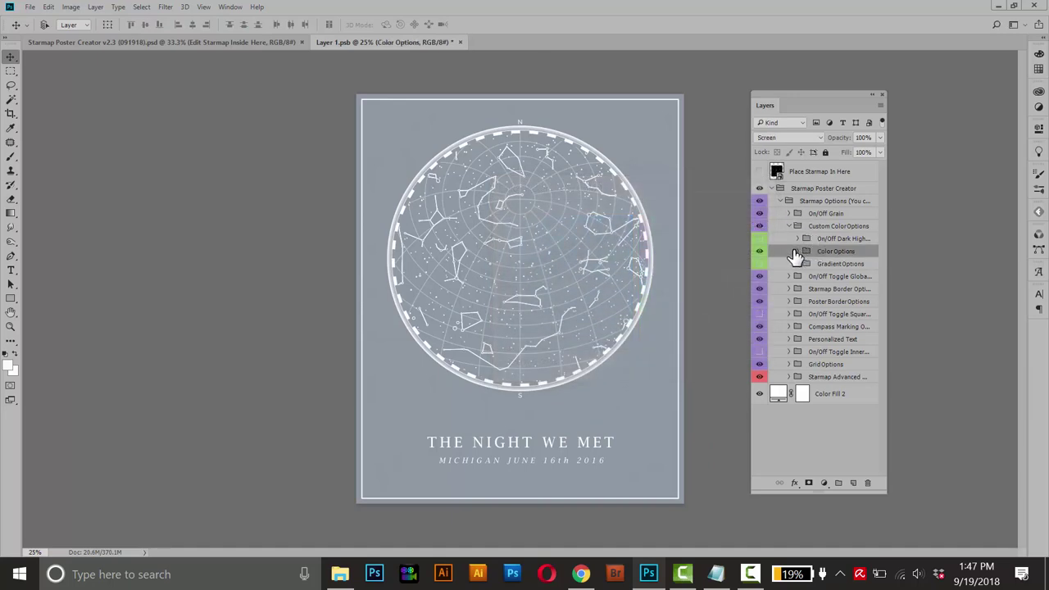
Preview the gradient background instead and review its Gradient Fill settings.
{"action": "left_click", "coordinate": [759, 252]}
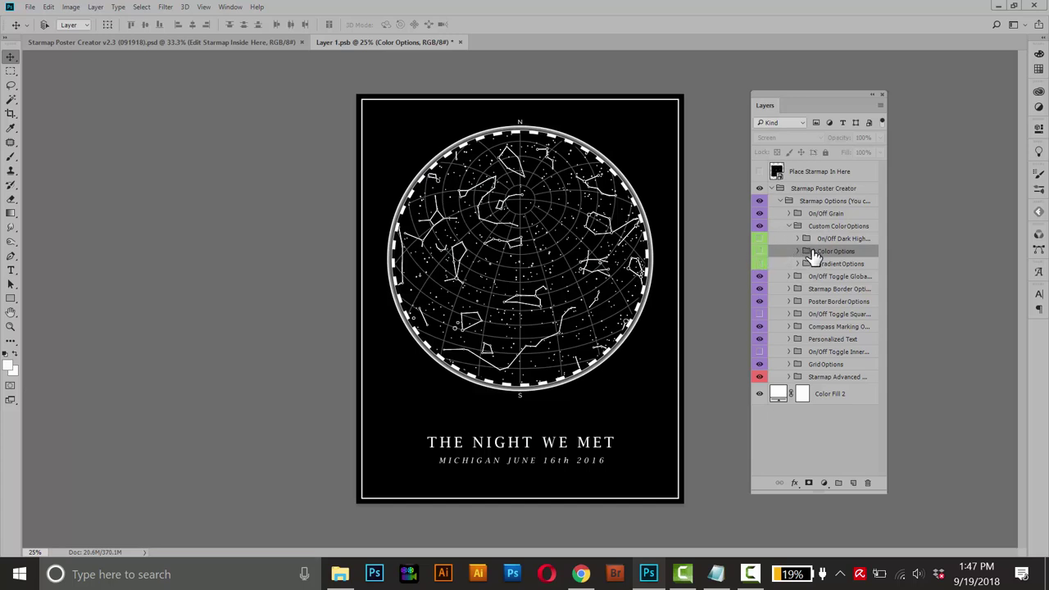
{"action": "left_click", "coordinate": [761, 265]}
{"action": "left_click", "coordinate": [798, 264]}
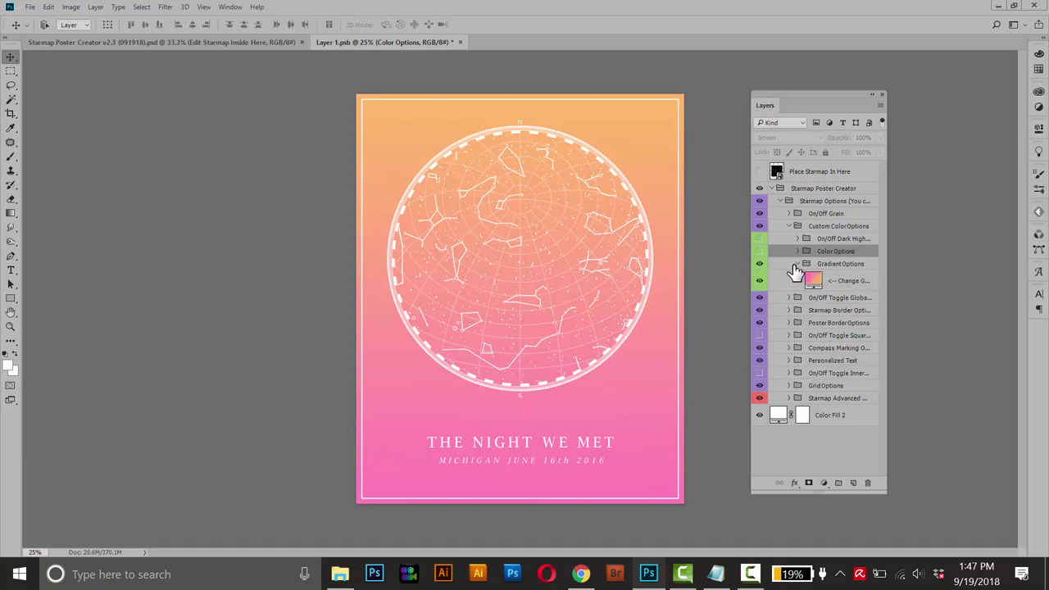
{"action": "double_click", "coordinate": [813, 281]}
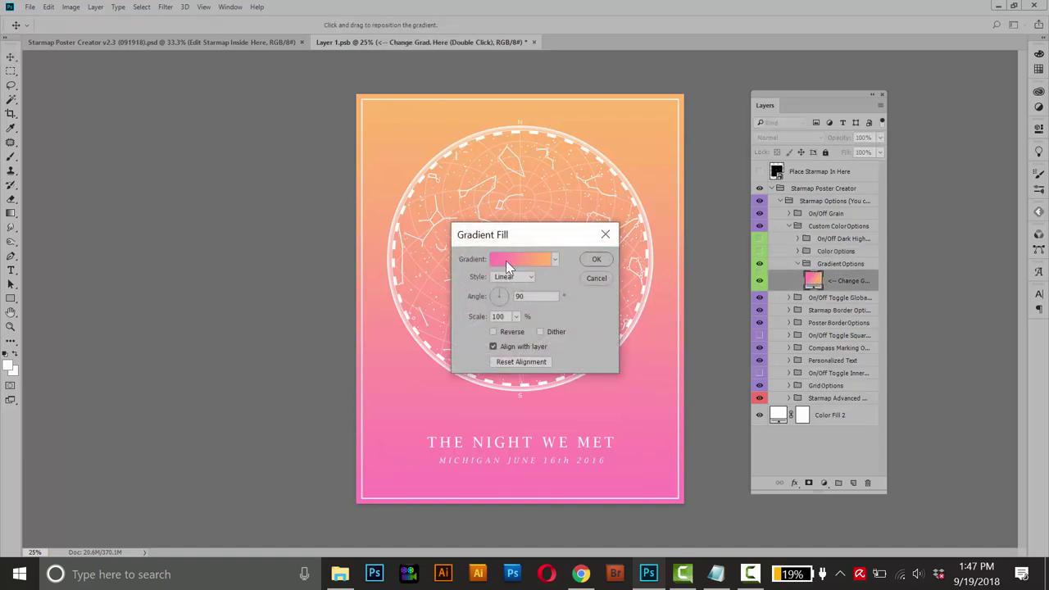
{"action": "left_click", "coordinate": [596, 260]}
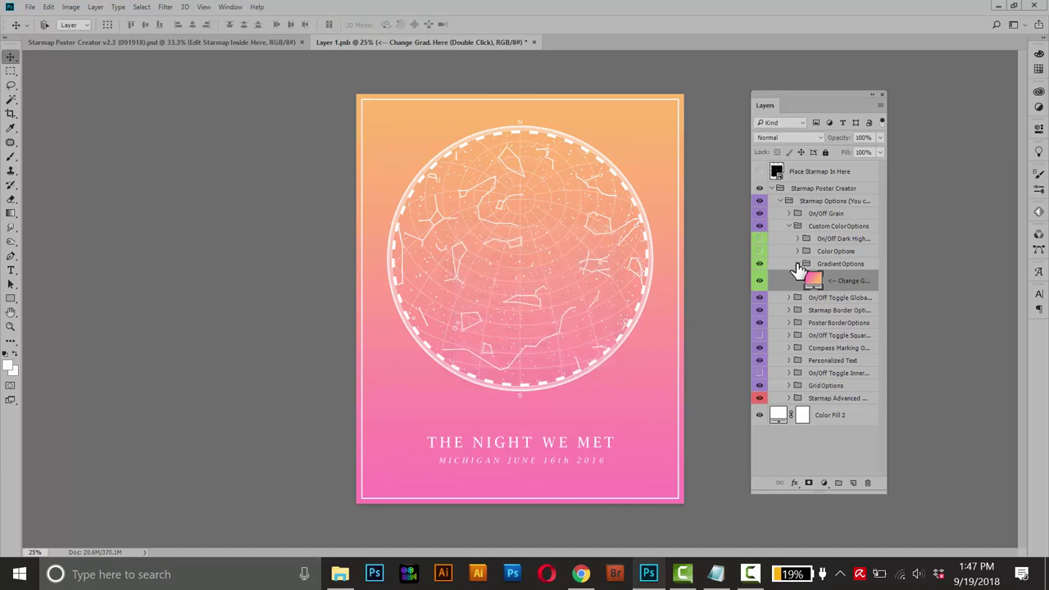
{"action": "left_click", "coordinate": [799, 264]}
Hide the gradient and restore the solid grey-blue Color Options background.
{"action": "left_click", "coordinate": [759, 264]}
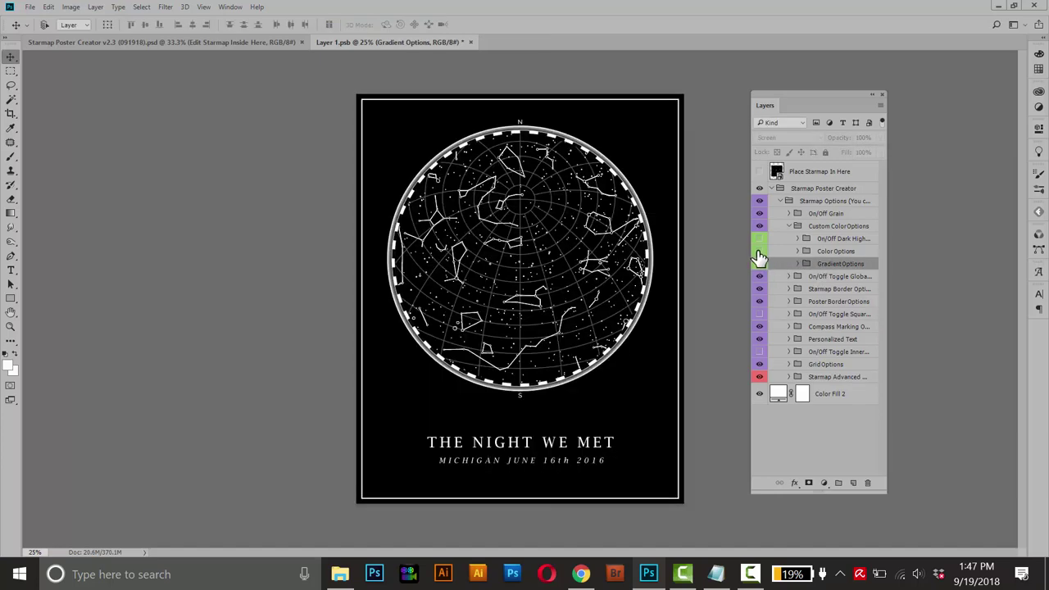
{"action": "left_click", "coordinate": [759, 251]}
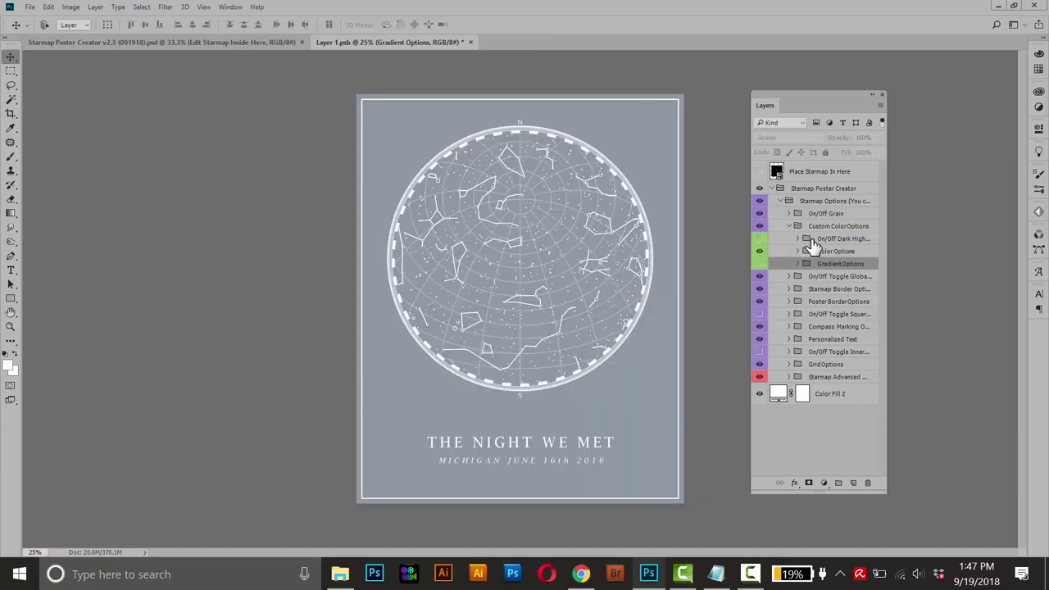
{"action": "left_click", "coordinate": [789, 226]}
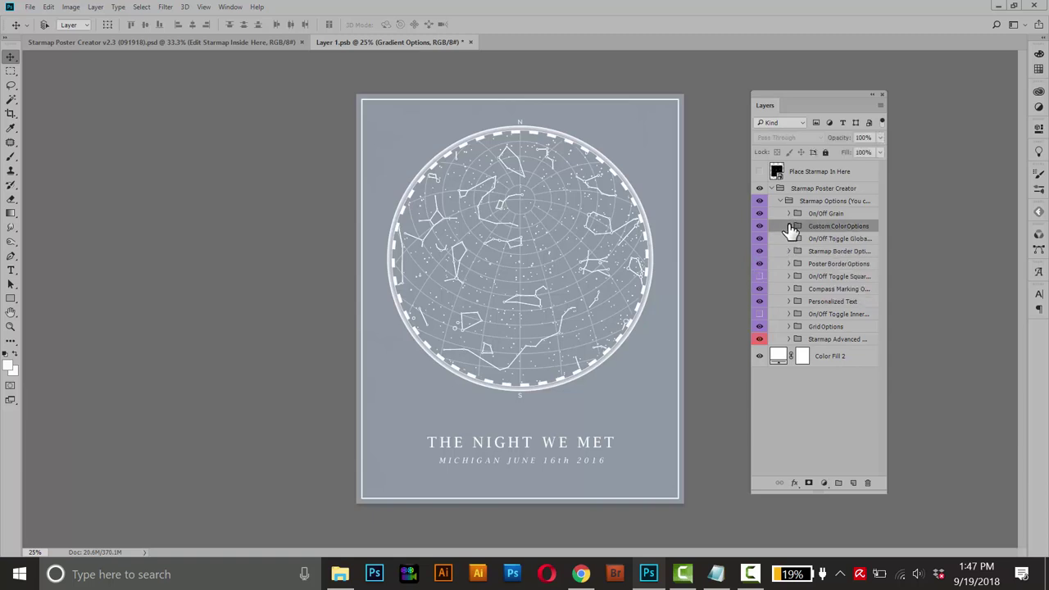
{"action": "left_click", "coordinate": [793, 230]}
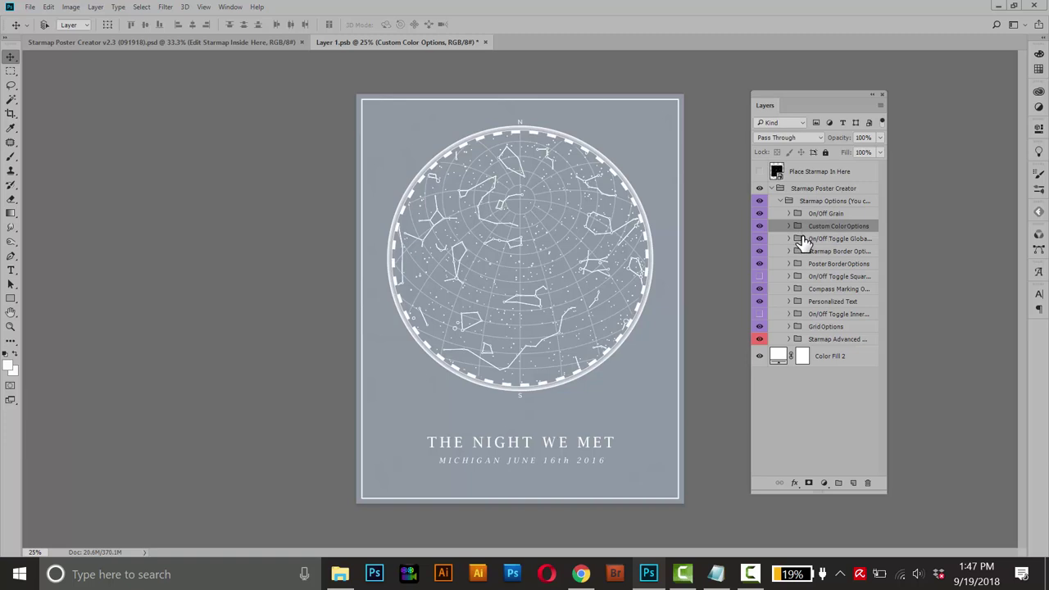
{"action": "left_click", "coordinate": [759, 238]}
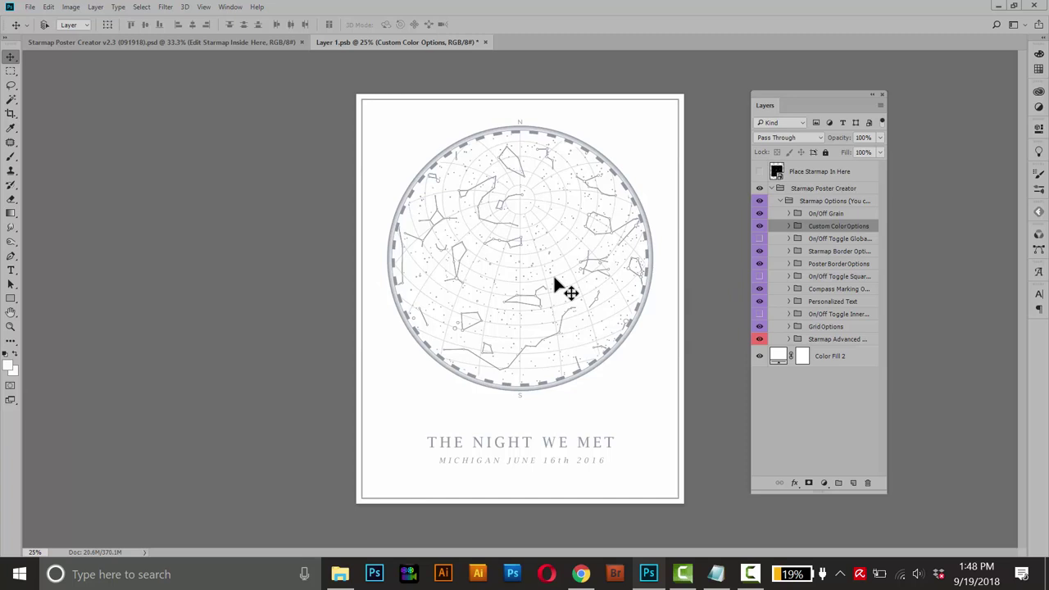
{"action": "left_click", "coordinate": [760, 239]}
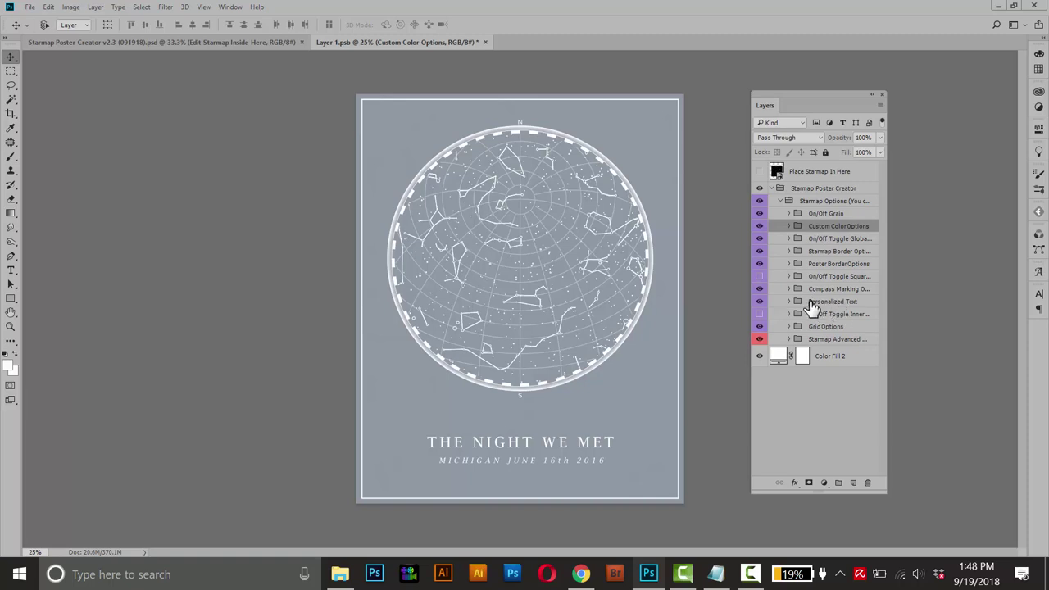
Hide the dashed map border, compare Simple Band, and keep the Alternating Shade ring border.
{"action": "left_click", "coordinate": [822, 252]}
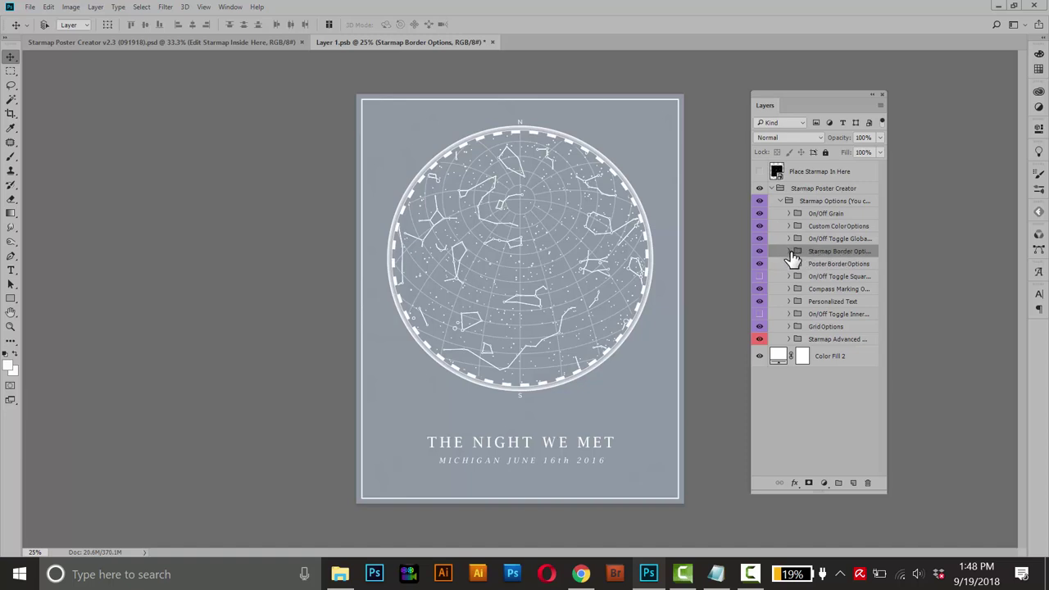
{"action": "left_click", "coordinate": [789, 251]}
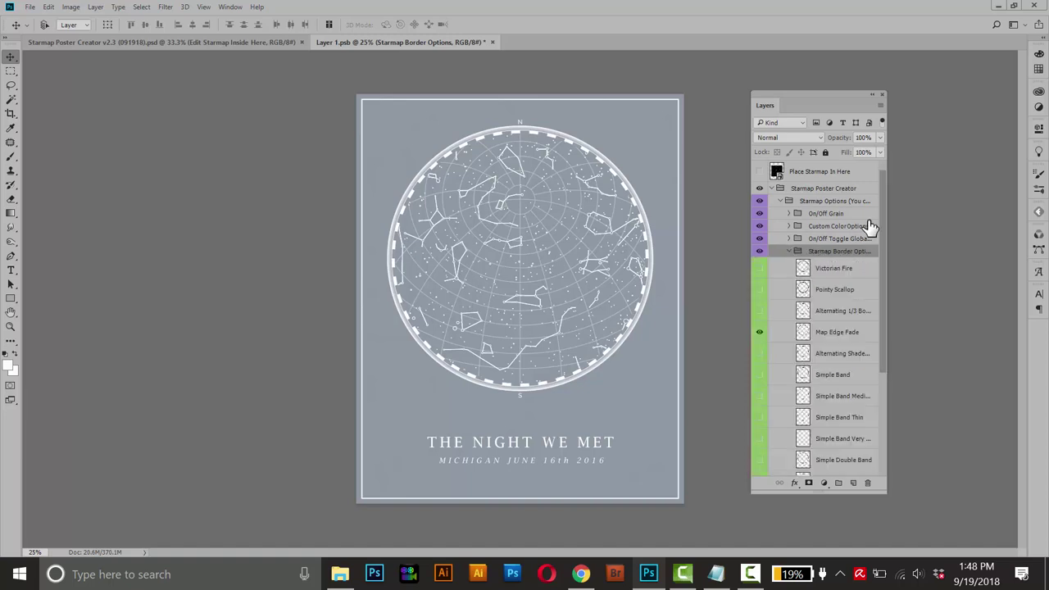
{"action": "scroll", "coordinate": [884, 211], "scroll_direction": "down", "scroll_amount": 3}
{"action": "scroll", "coordinate": [885, 232], "scroll_direction": "down", "scroll_amount": 2}
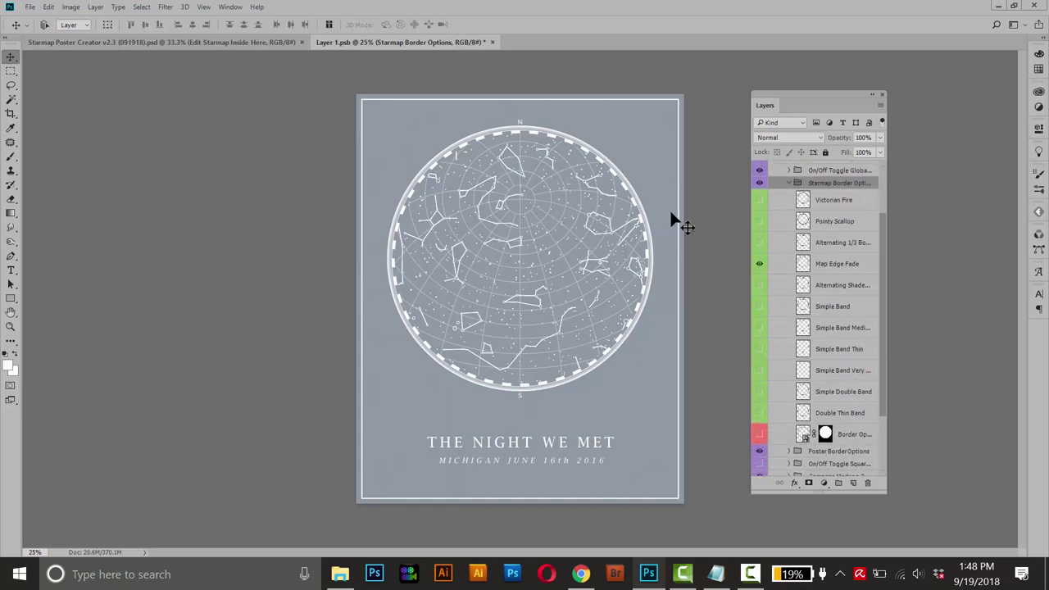
{"action": "left_click", "coordinate": [760, 271]}
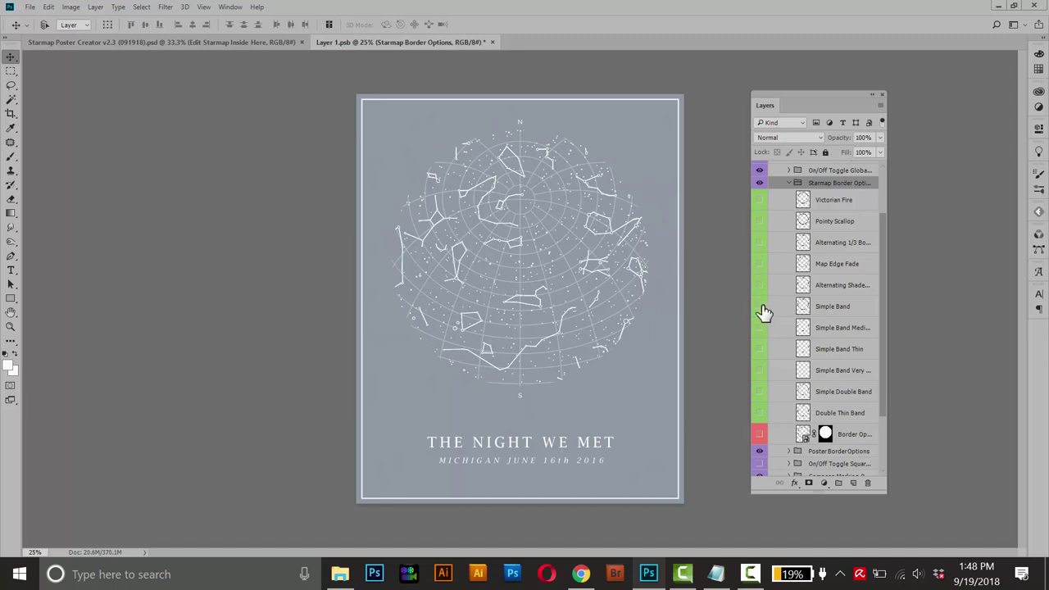
{"action": "left_click", "coordinate": [759, 309]}
{"action": "left_click", "coordinate": [760, 307]}
{"action": "left_click", "coordinate": [759, 285]}
{"action": "left_click", "coordinate": [759, 287]}
{"action": "left_click", "coordinate": [762, 284]}
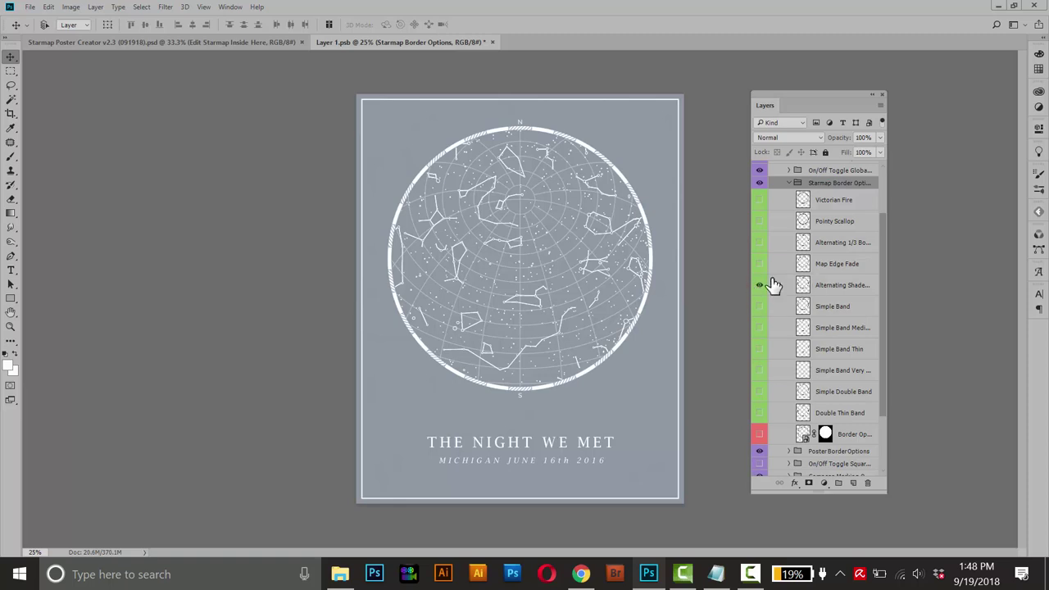
{"action": "left_click", "coordinate": [789, 183]}
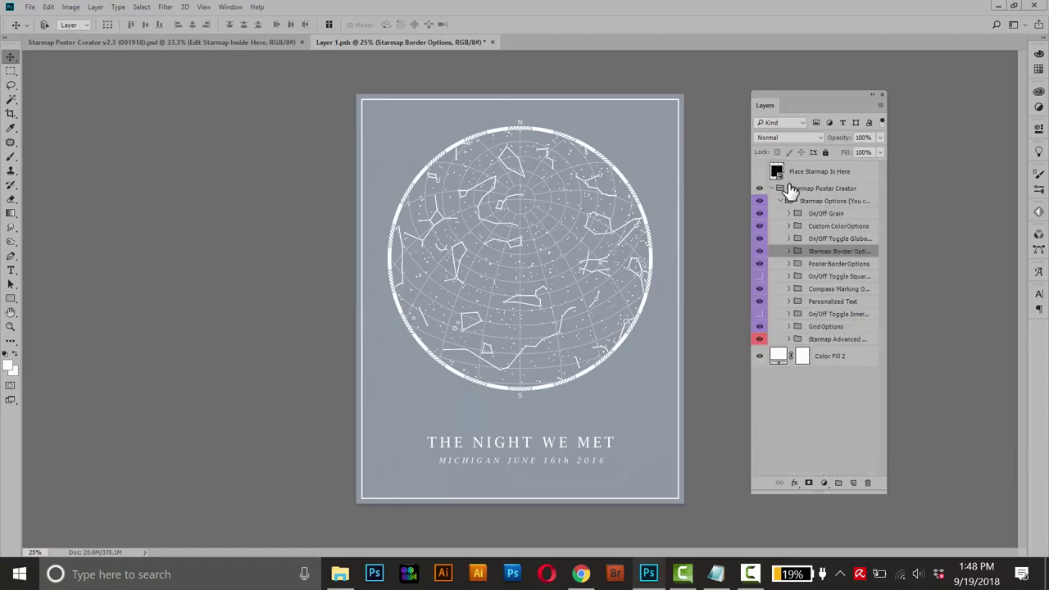
Turn on Square Mode and turn off the Global Color Scheme toggle for a white disc on grey.
{"action": "left_click", "coordinate": [803, 278]}
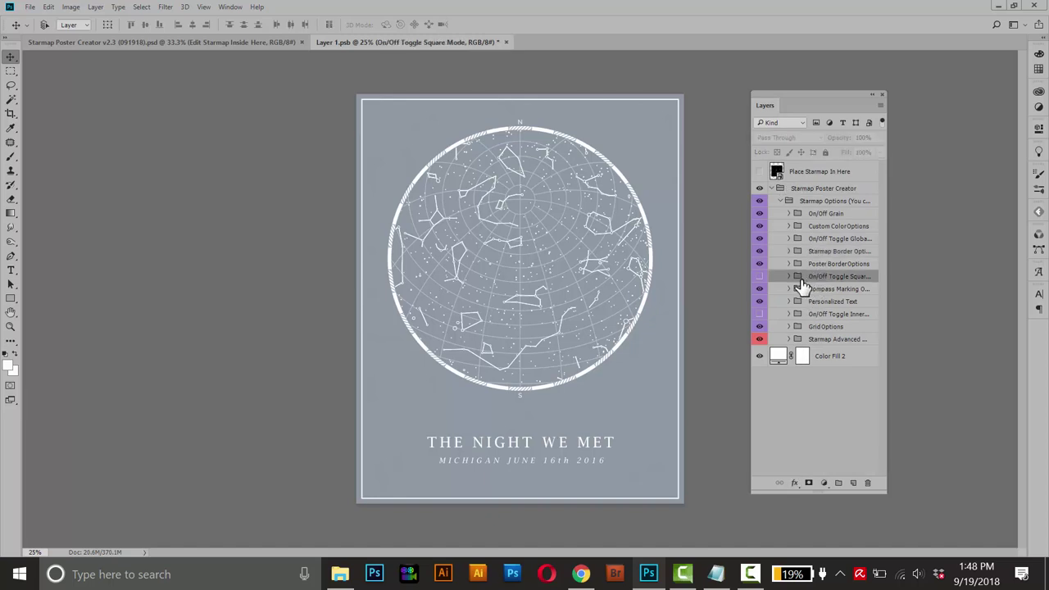
{"action": "left_click", "coordinate": [759, 279]}
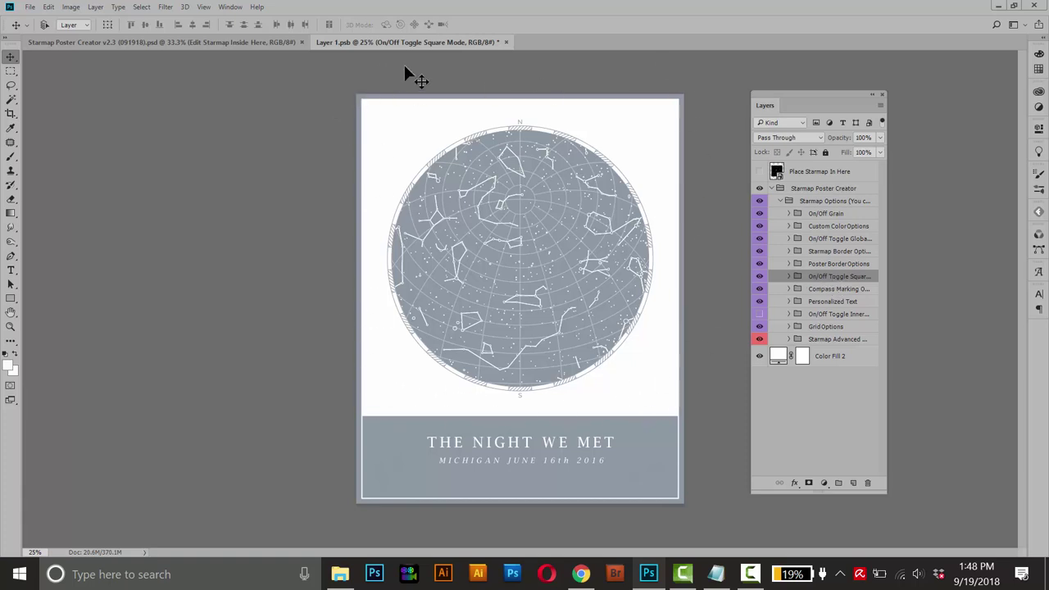
{"action": "left_click", "coordinate": [834, 242]}
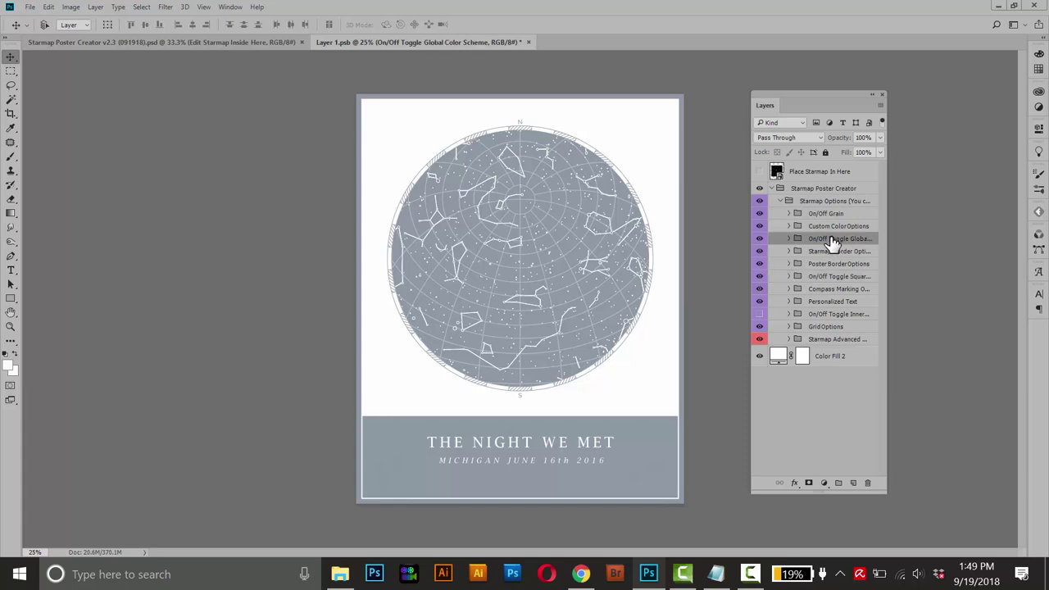
{"action": "left_click", "coordinate": [760, 243]}
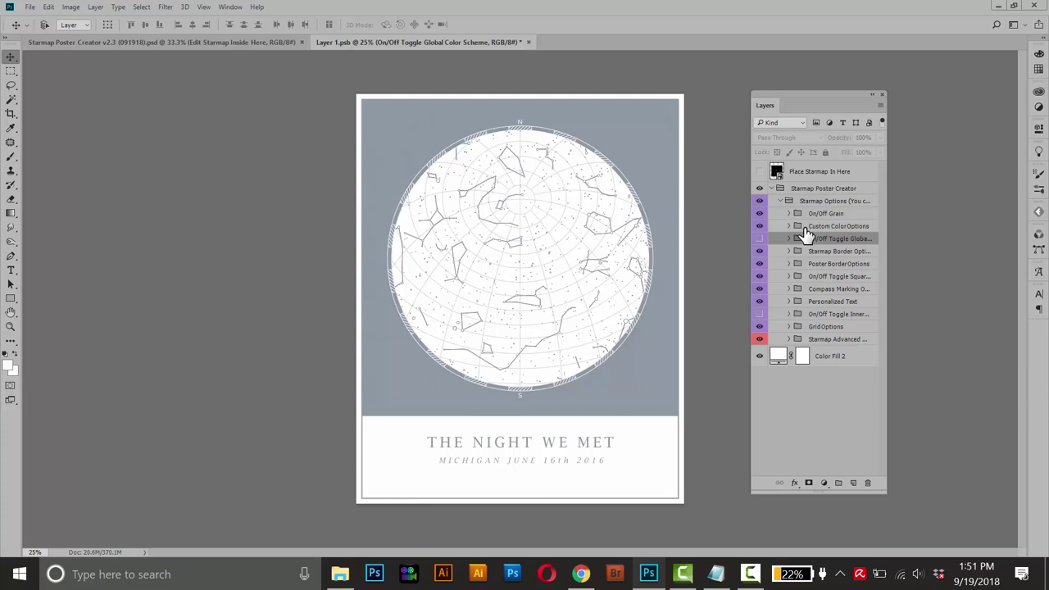
{"action": "left_click", "coordinate": [800, 278]}
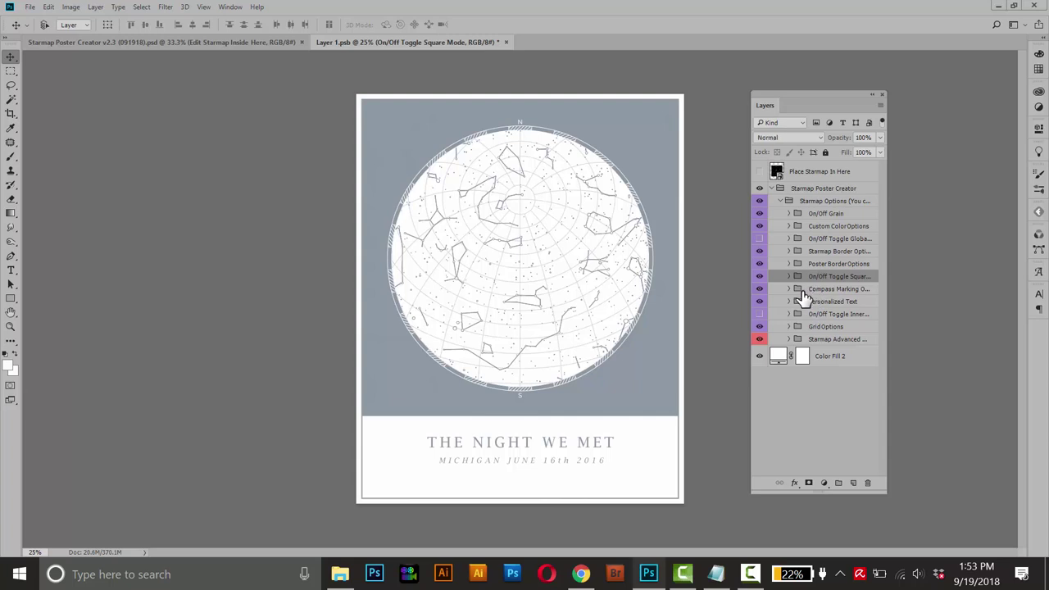
Swap the small N/S letters for Degree Marks (Short), after trying Large NS and long marks.
{"action": "left_click", "coordinate": [799, 292]}
{"action": "left_click", "coordinate": [790, 290]}
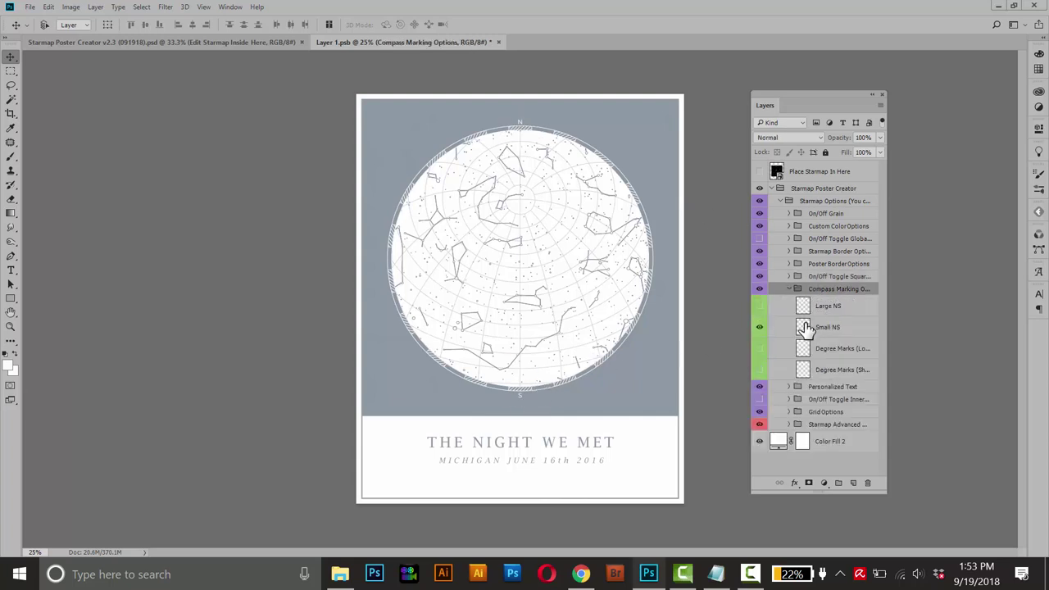
{"action": "left_click", "coordinate": [760, 332]}
{"action": "left_click", "coordinate": [760, 310]}
{"action": "left_click", "coordinate": [760, 308]}
{"action": "left_click", "coordinate": [760, 350]}
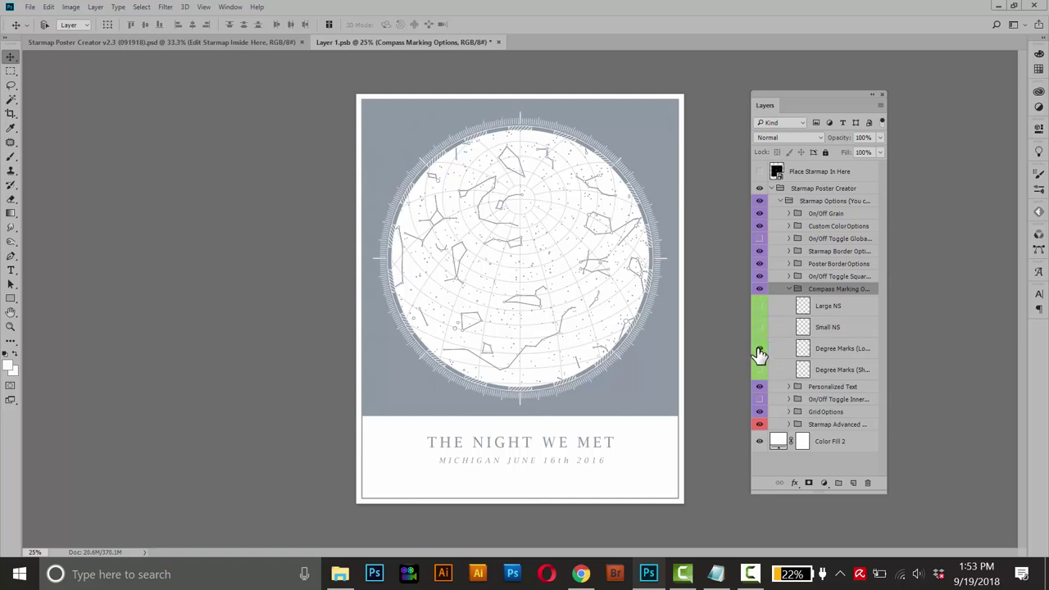
{"action": "left_click", "coordinate": [759, 350]}
{"action": "left_click", "coordinate": [760, 371]}
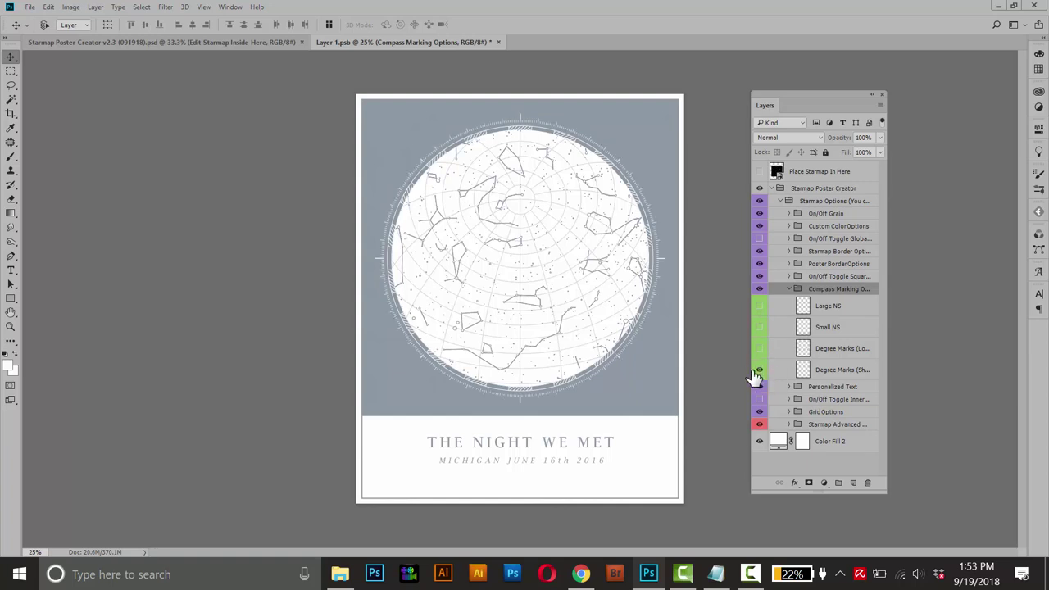
{"action": "left_click", "coordinate": [788, 289]}
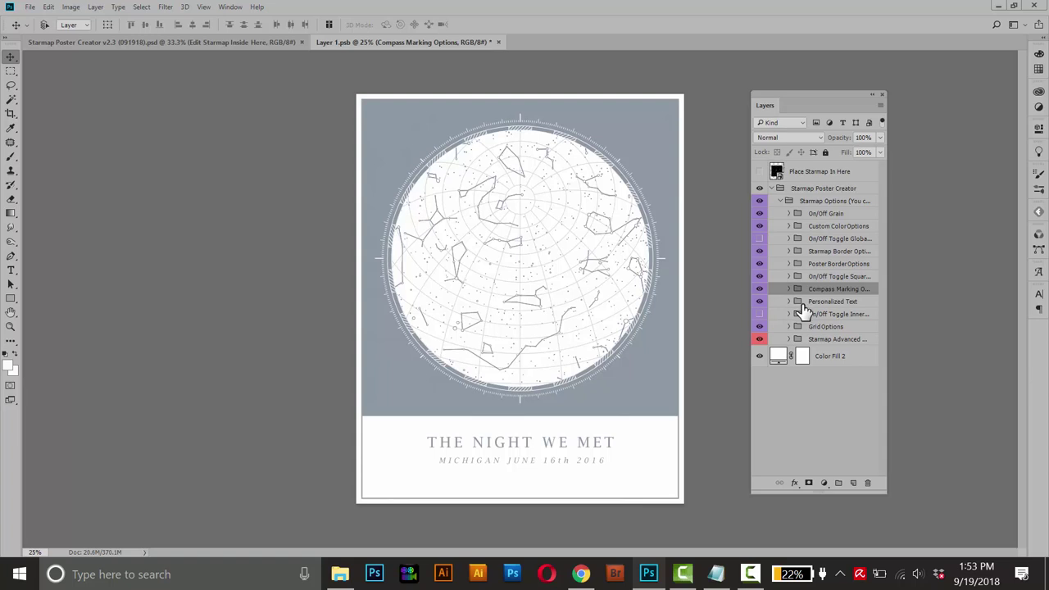
{"action": "left_click", "coordinate": [797, 304]}
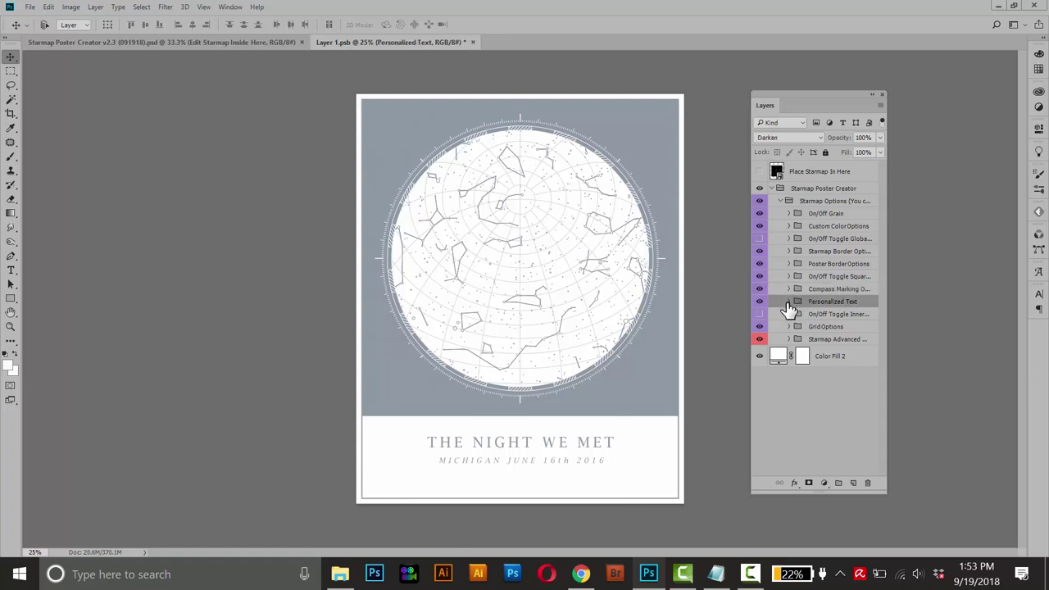
{"action": "left_click", "coordinate": [787, 303]}
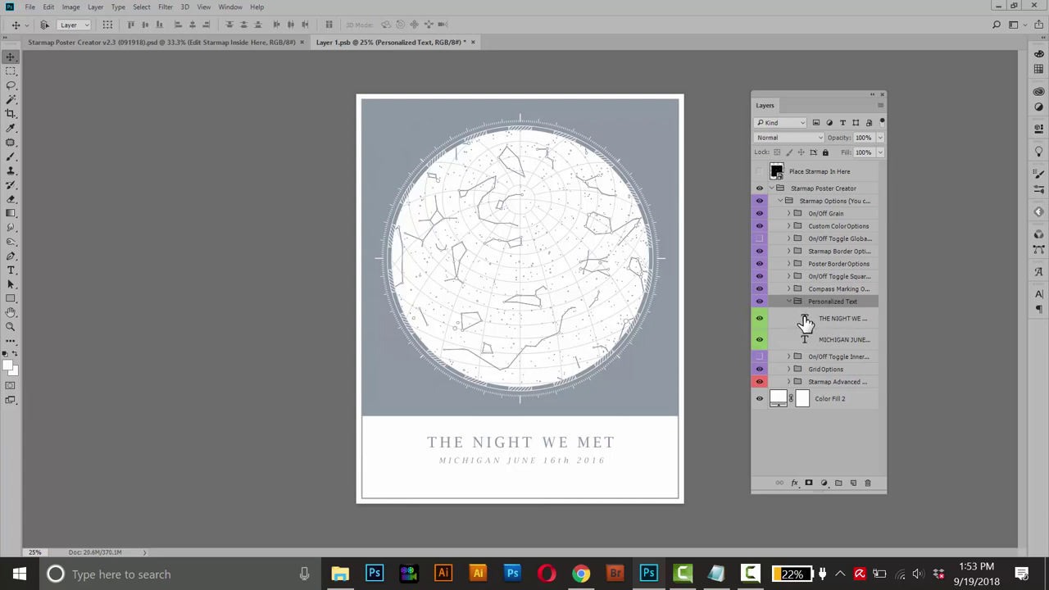
{"action": "double_click", "coordinate": [805, 319]}
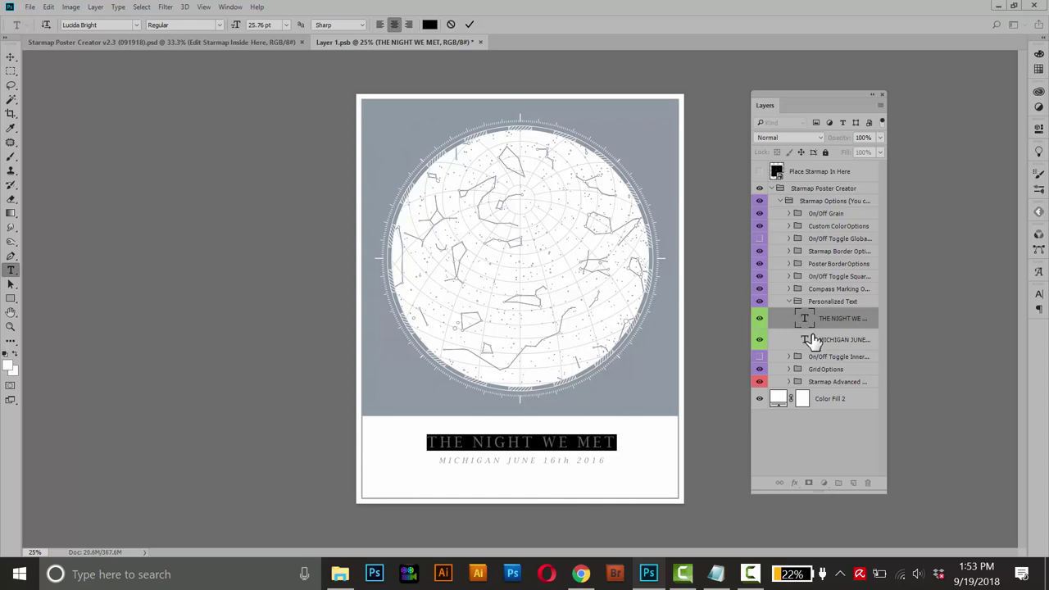
{"action": "key", "text": "Escape"}
{"action": "key", "text": "v"}
{"action": "left_click", "coordinate": [808, 341]}
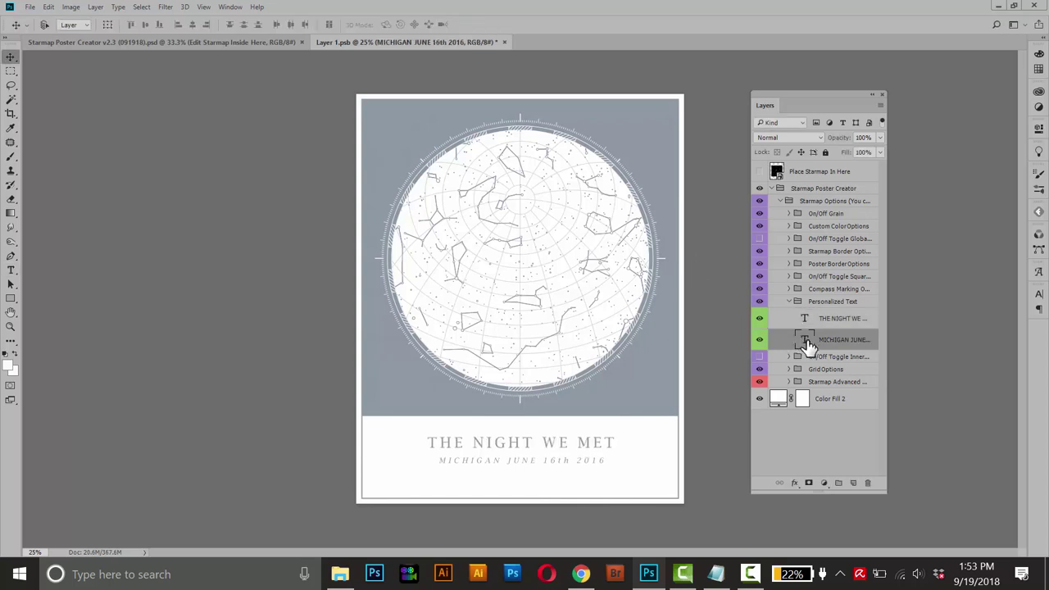
{"action": "double_click", "coordinate": [804, 341]}
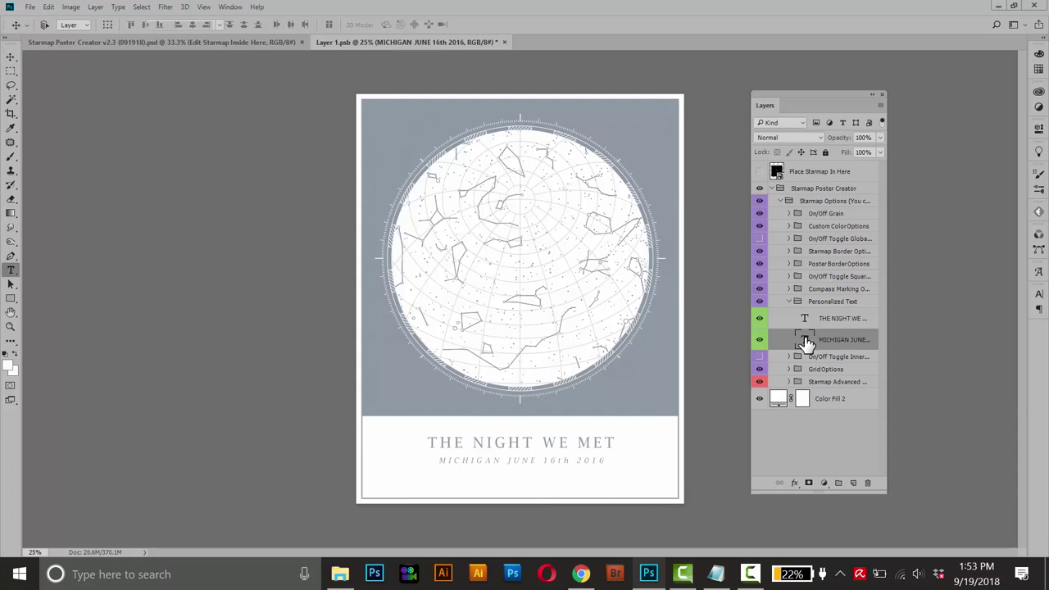
{"action": "key", "text": "Escape"}
{"action": "key", "text": "v"}
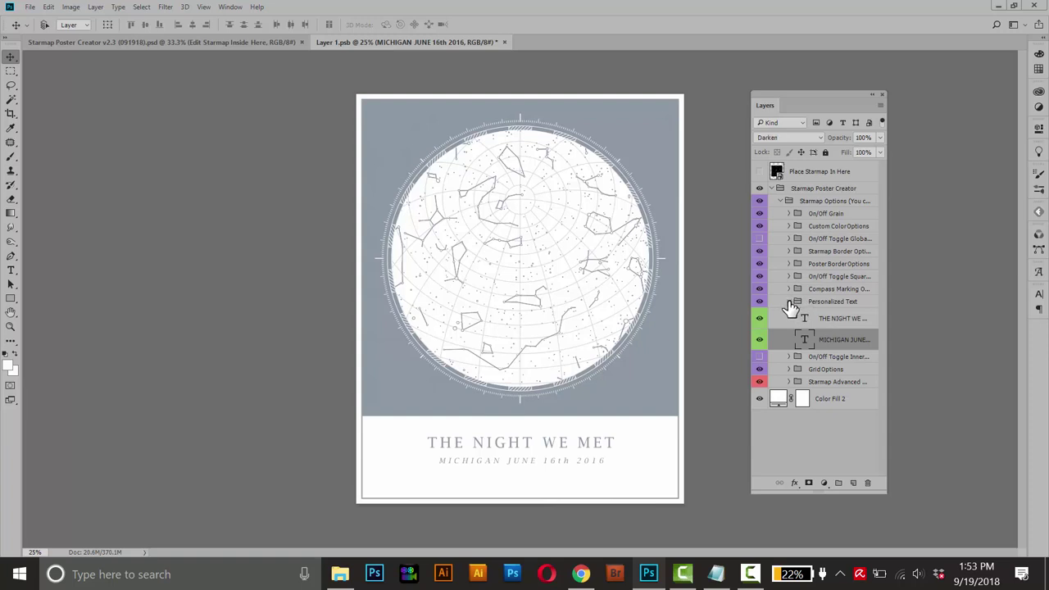
{"action": "left_click", "coordinate": [789, 303]}
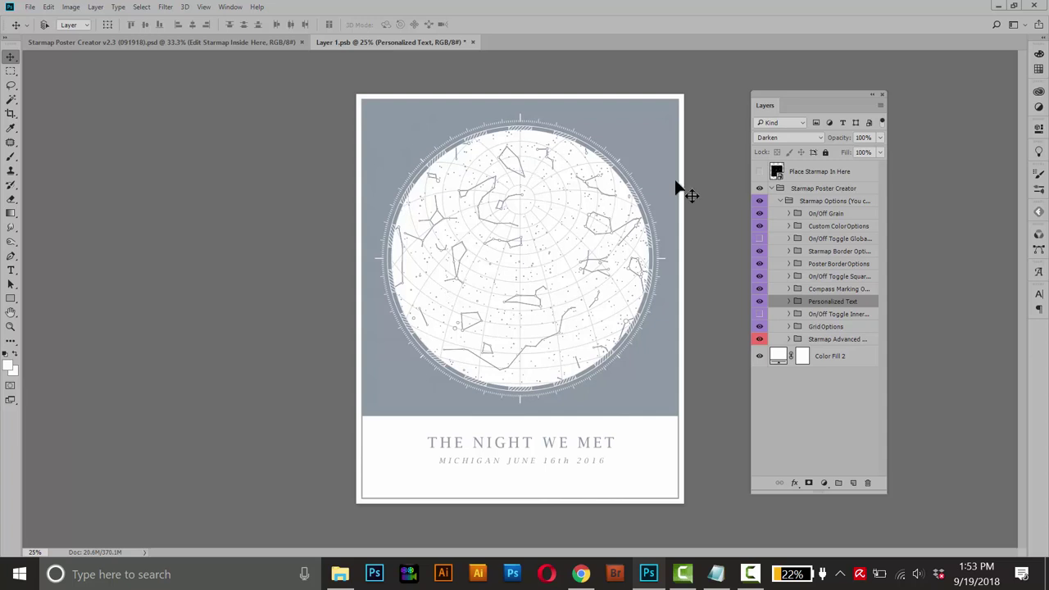
Turn off the Inner white fill and the Global toggle for a white background with grey disc and panel.
{"action": "left_click", "coordinate": [759, 314]}
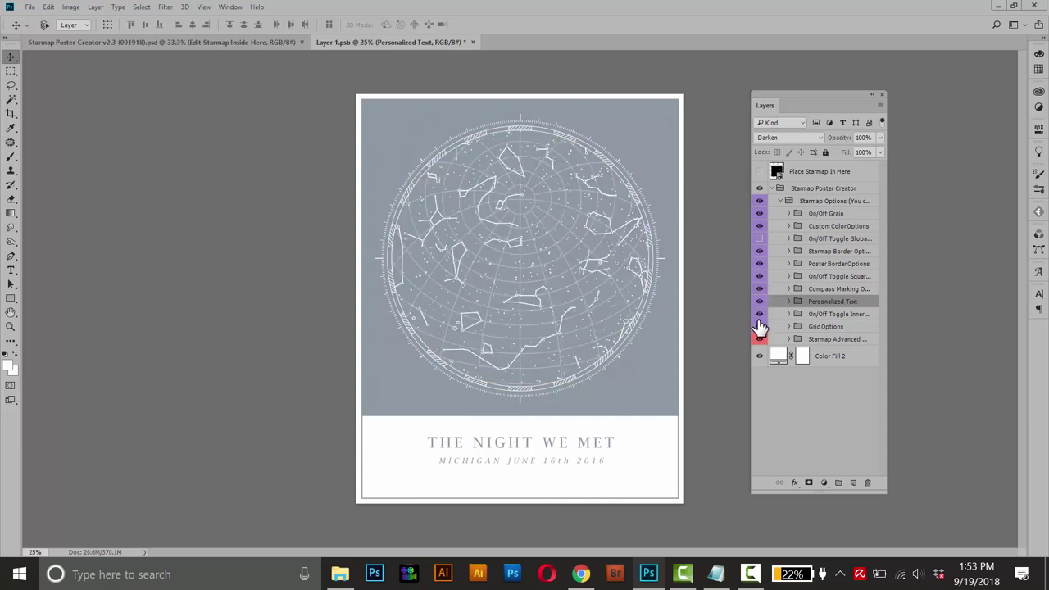
{"action": "left_click", "coordinate": [760, 315]}
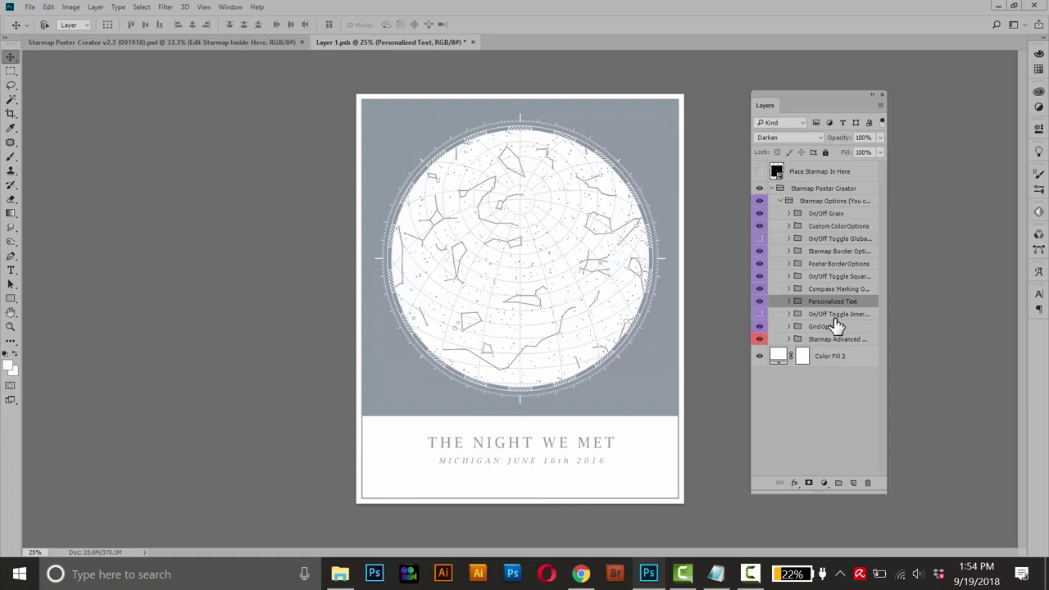
{"action": "left_click", "coordinate": [759, 314]}
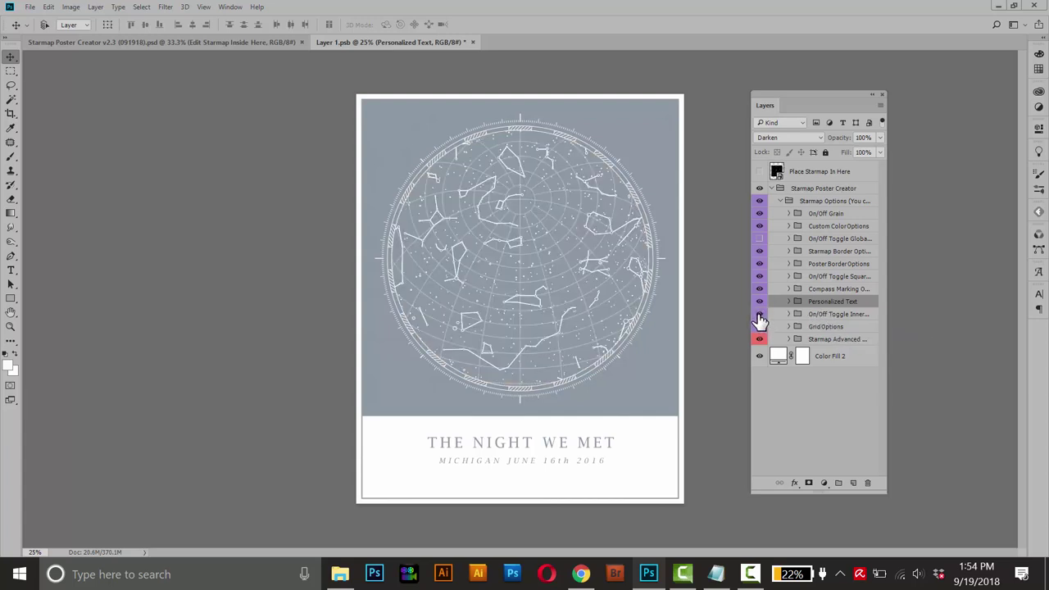
{"action": "left_click", "coordinate": [760, 239]}
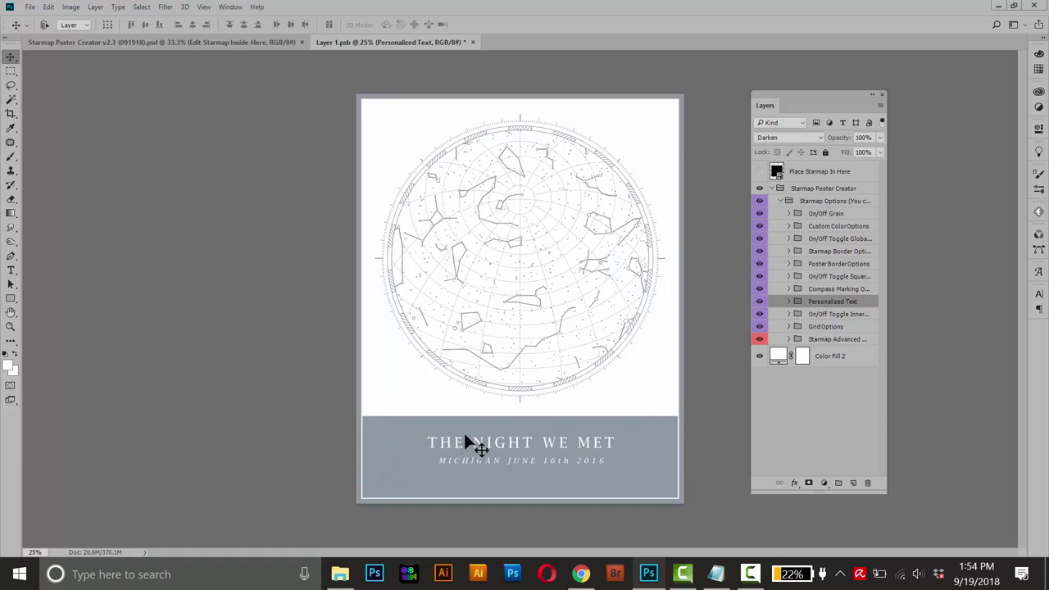
{"action": "left_click", "coordinate": [821, 316]}
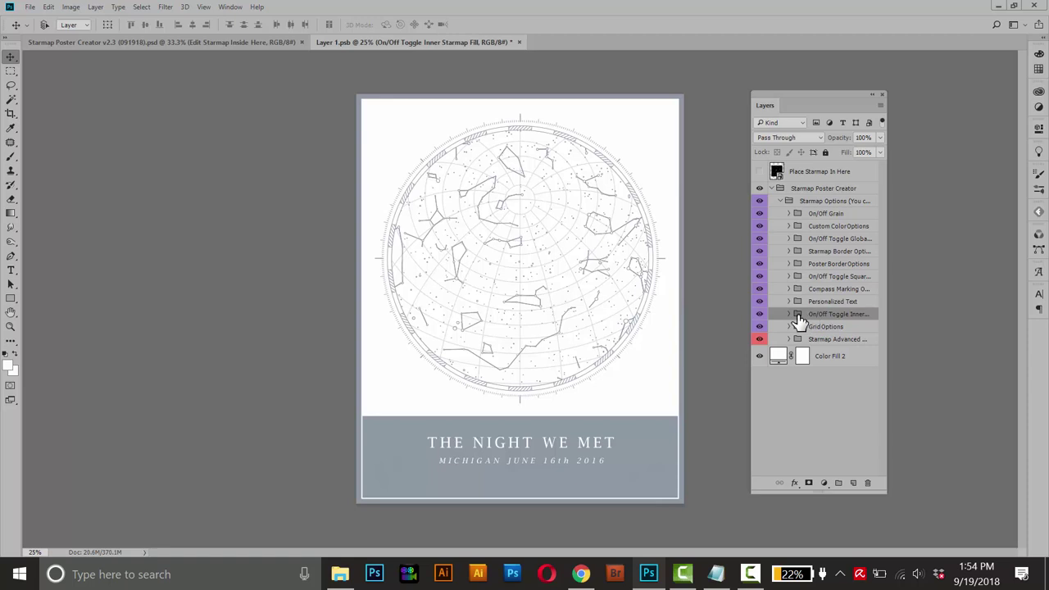
{"action": "left_click", "coordinate": [759, 314]}
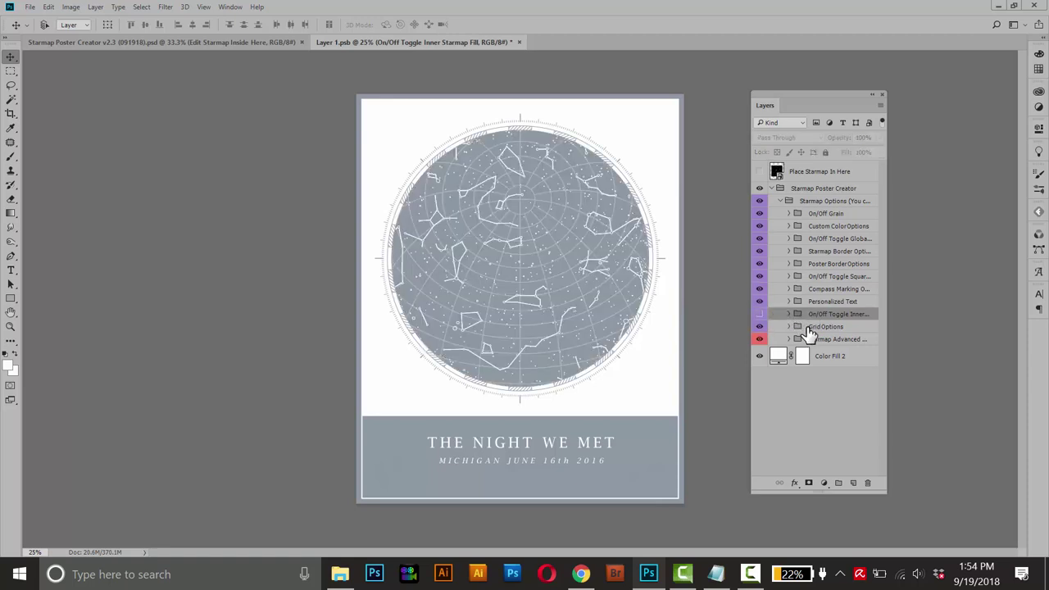
Compare the Medium Spherical and Medium Dotted grids, keeping the Medium Spherical polar grid visible.
{"action": "left_click", "coordinate": [796, 327]}
{"action": "left_click", "coordinate": [789, 327]}
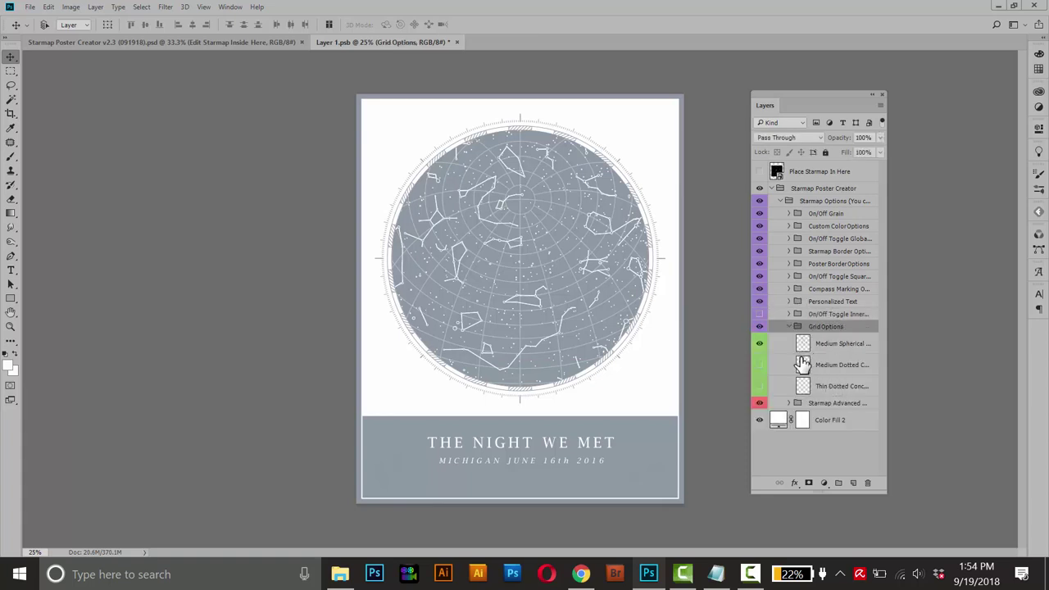
{"action": "left_click", "coordinate": [760, 345]}
{"action": "left_click", "coordinate": [760, 345]}
{"action": "left_click", "coordinate": [760, 345]}
{"action": "left_click", "coordinate": [760, 365]}
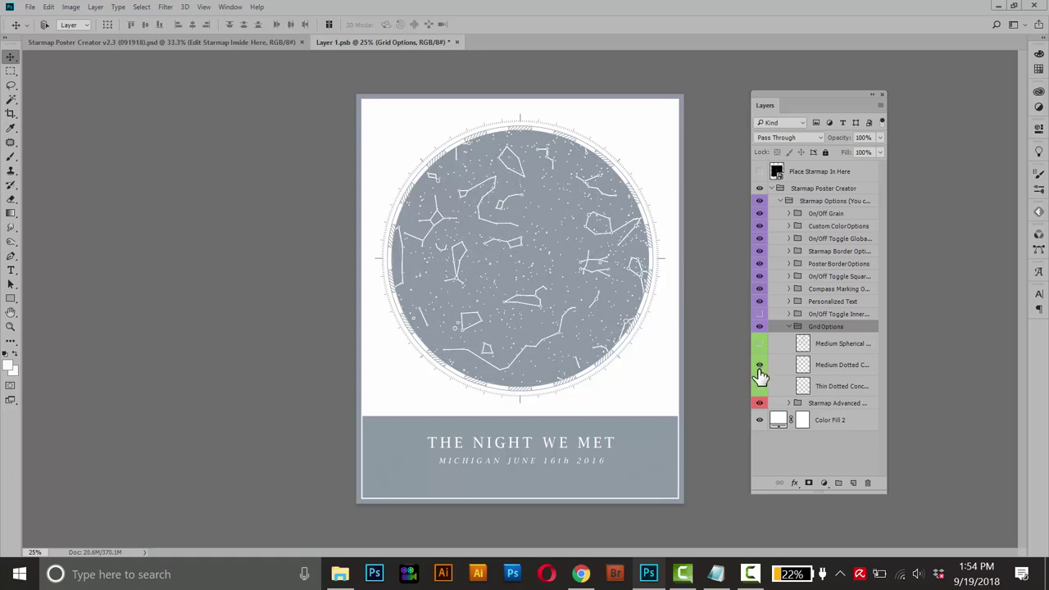
{"action": "left_click", "coordinate": [760, 364]}
{"action": "left_click", "coordinate": [760, 344]}
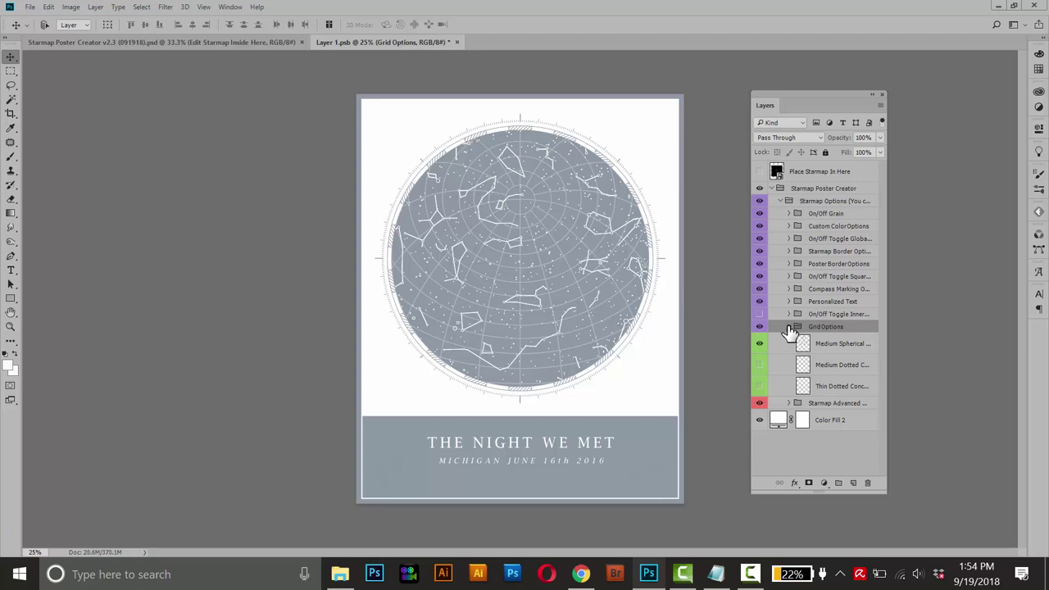
{"action": "left_click", "coordinate": [788, 327]}
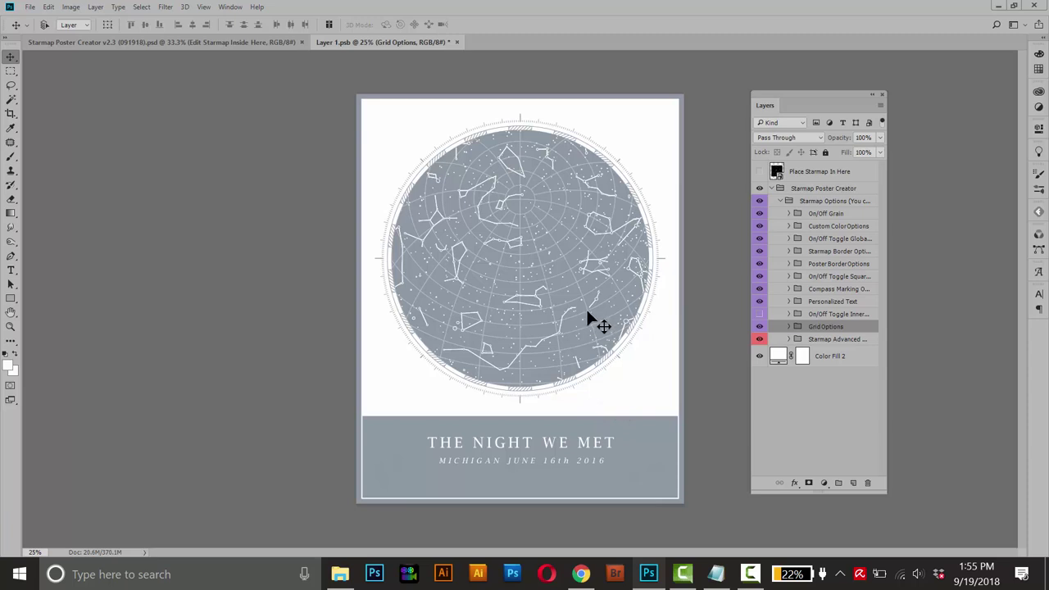
Set the Color Options fill to dark charcoal grey #3f4347 and collapse the colour groups.
{"action": "left_click", "coordinate": [788, 227]}
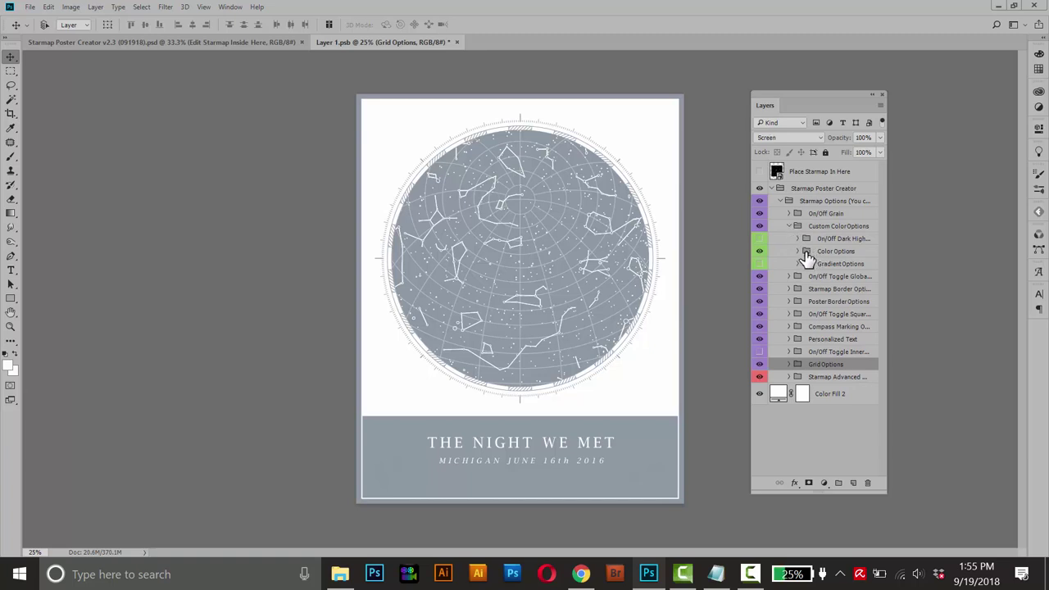
{"action": "left_click", "coordinate": [799, 252]}
{"action": "left_click", "coordinate": [797, 252]}
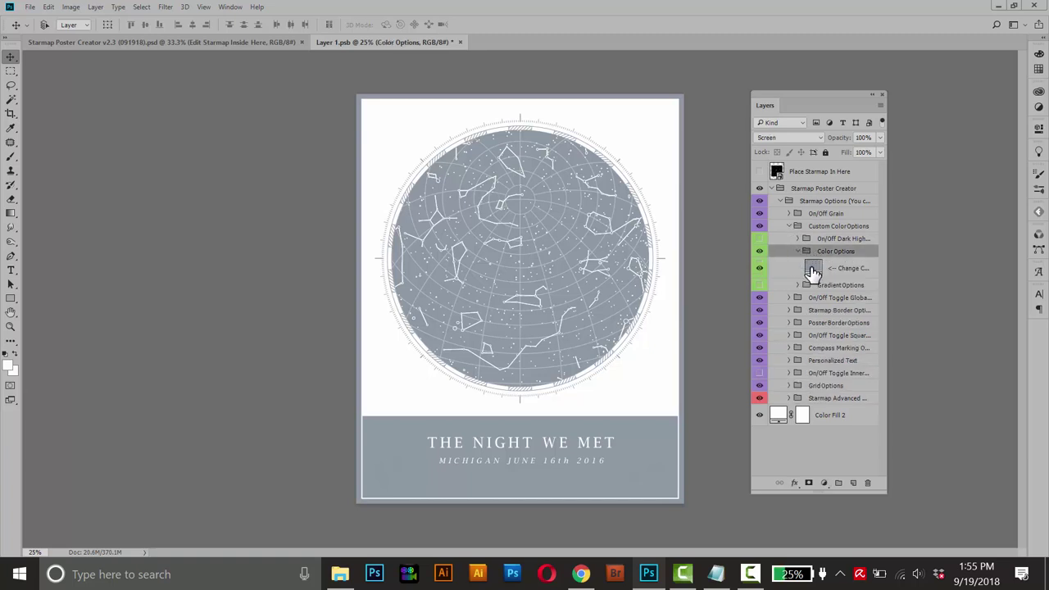
{"action": "left_click", "coordinate": [812, 270]}
{"action": "double_click", "coordinate": [812, 270]}
{"action": "left_click_drag", "start_coordinate": [527, 284], "coordinate": [507, 314]}
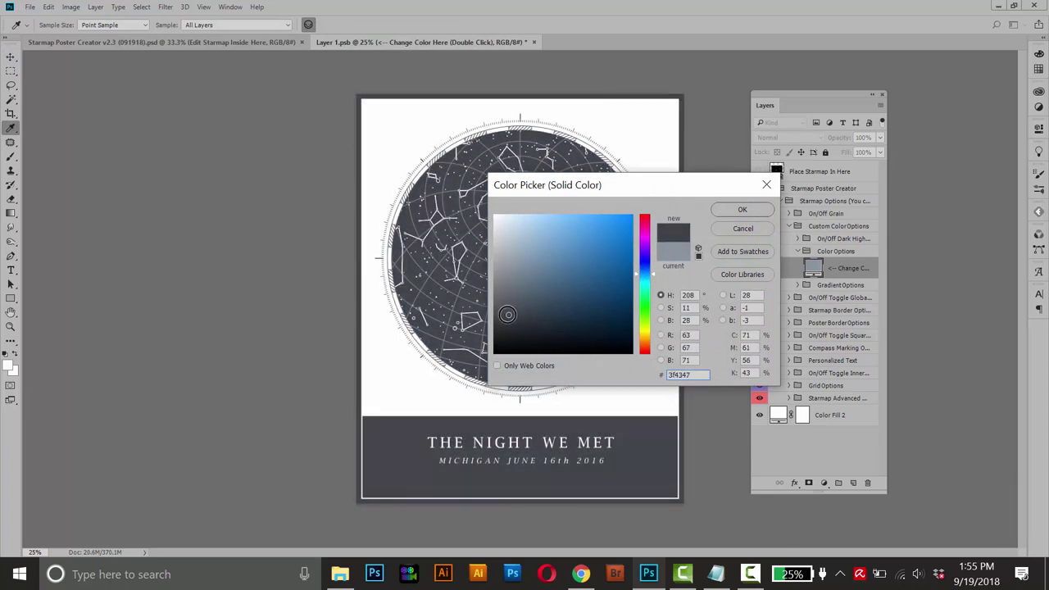
{"action": "left_click", "coordinate": [726, 211]}
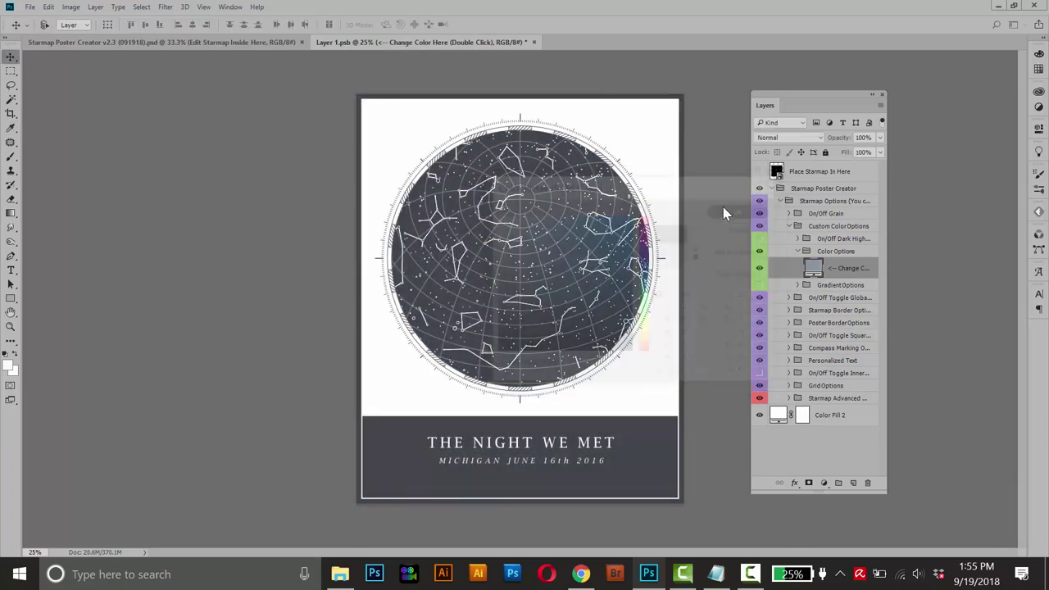
{"action": "left_click", "coordinate": [798, 251]}
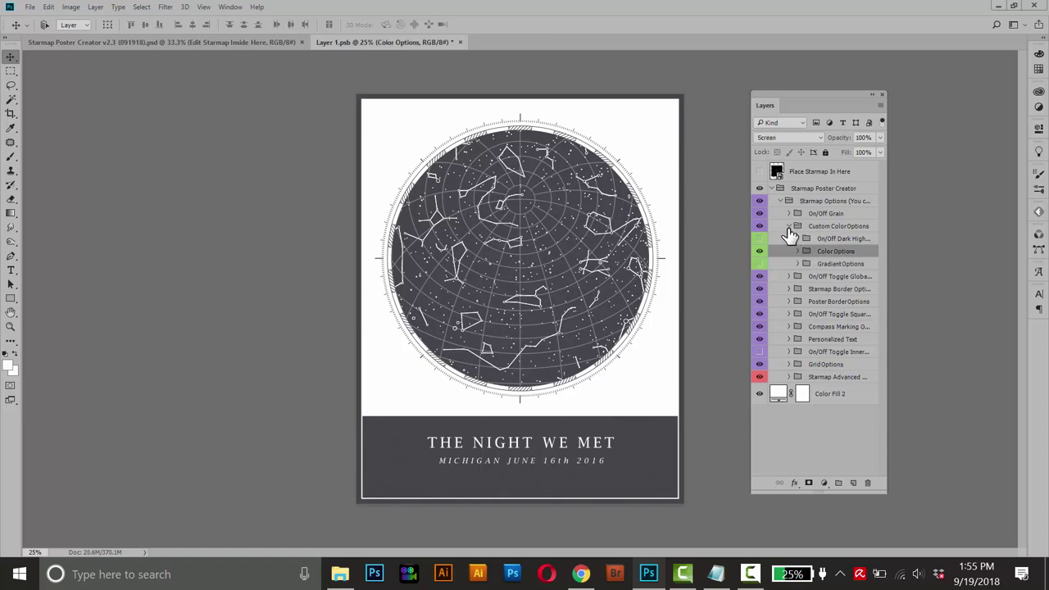
{"action": "left_click", "coordinate": [789, 226]}
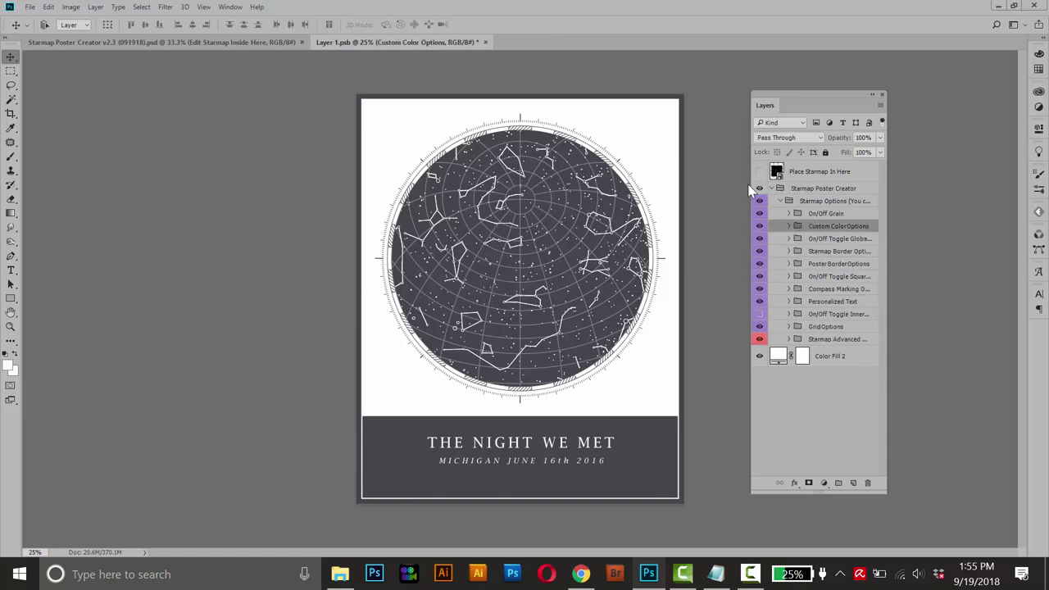
{"action": "left_click", "coordinate": [49, 7]}
{"action": "mouse_move", "coordinate": [32, 8]}
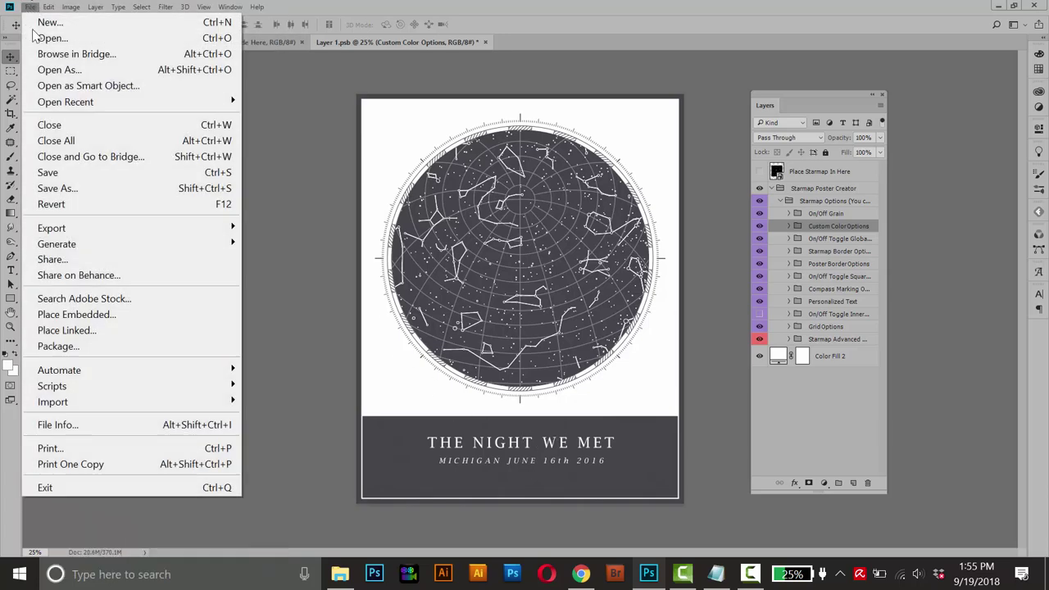
{"action": "mouse_move", "coordinate": [89, 229]}
{"action": "left_click", "coordinate": [327, 290]}
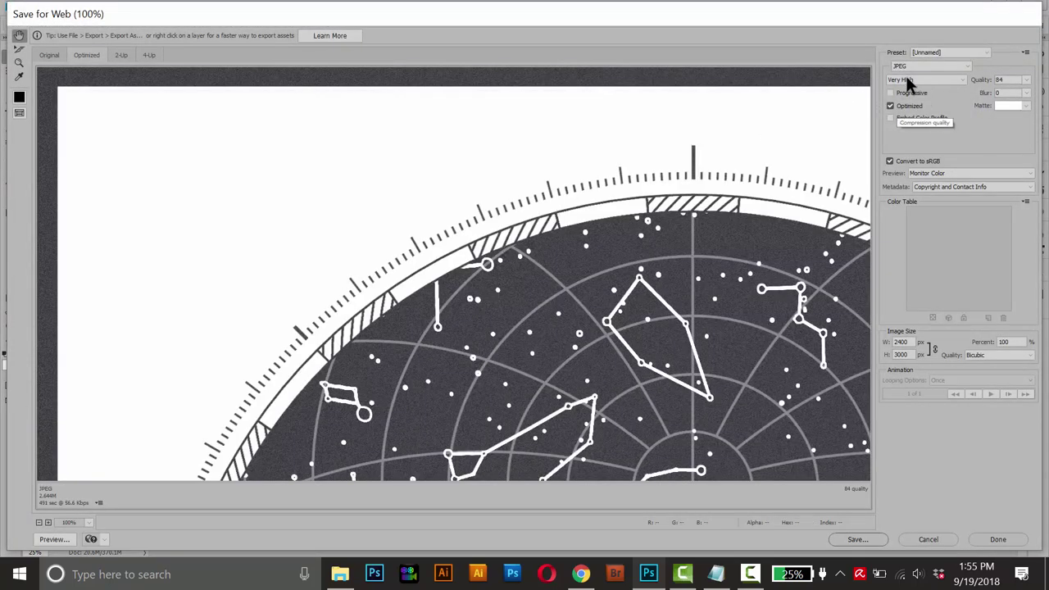
{"action": "left_click", "coordinate": [908, 78]}
{"action": "left_click", "coordinate": [913, 78]}
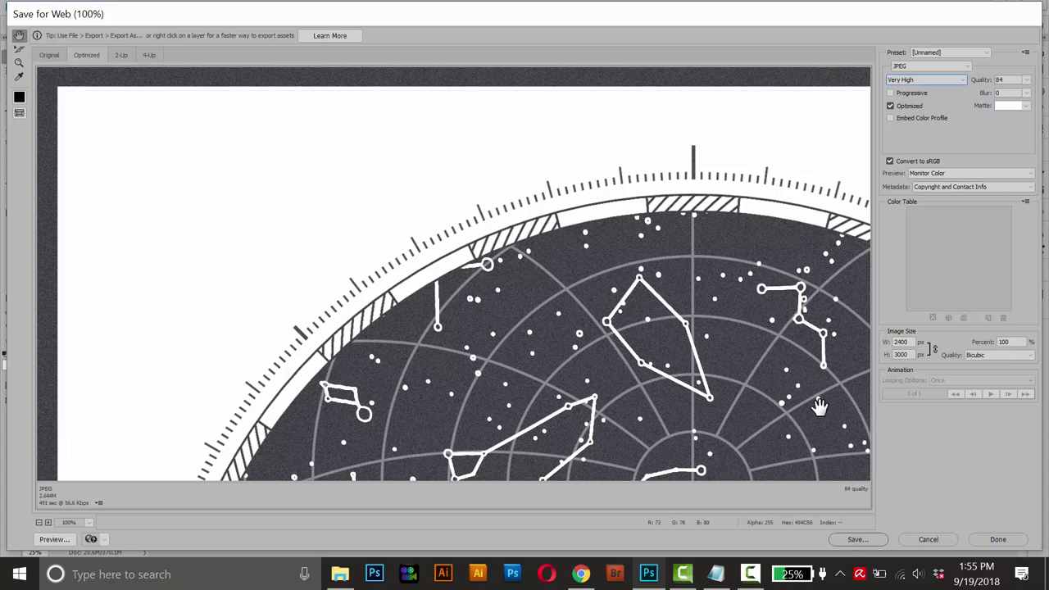
{"action": "left_click", "coordinate": [921, 542]}
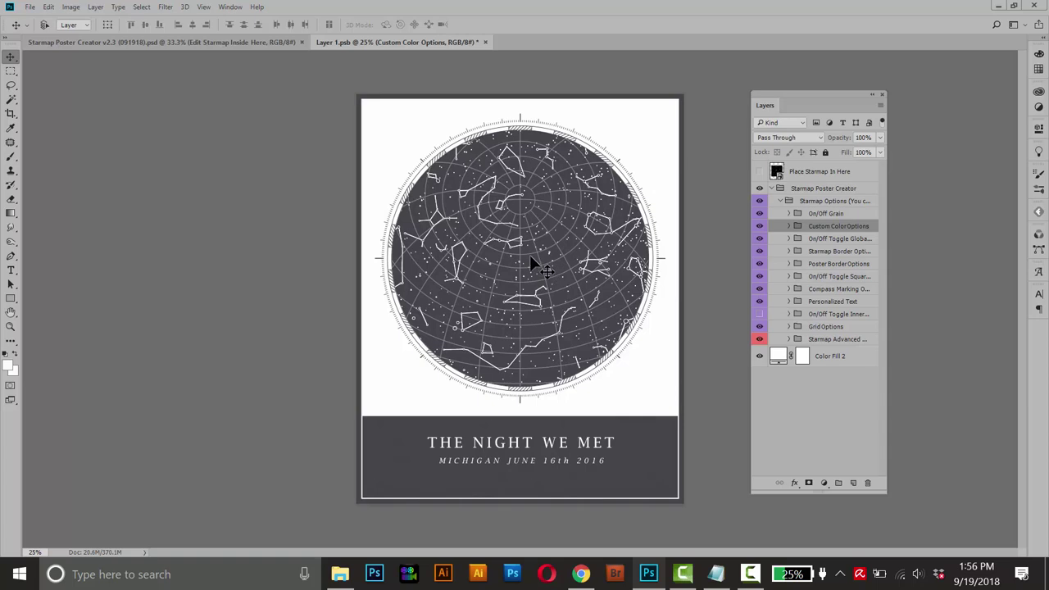
{"action": "left_click", "coordinate": [485, 43]}
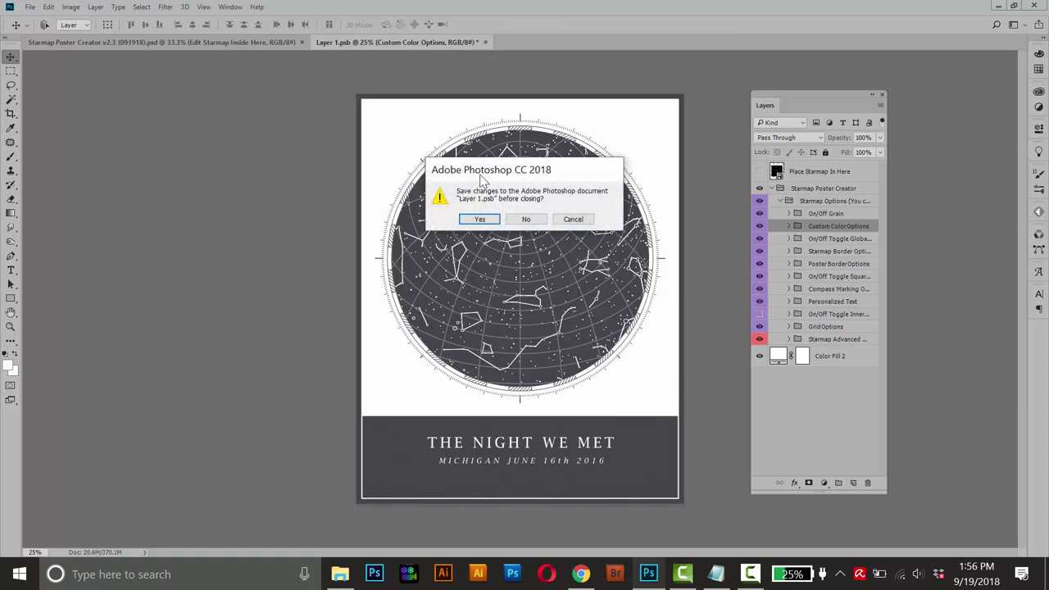
Save Layer 1.psb while closing it and accept the nested layer groups warning.
{"action": "left_click", "coordinate": [479, 220]}
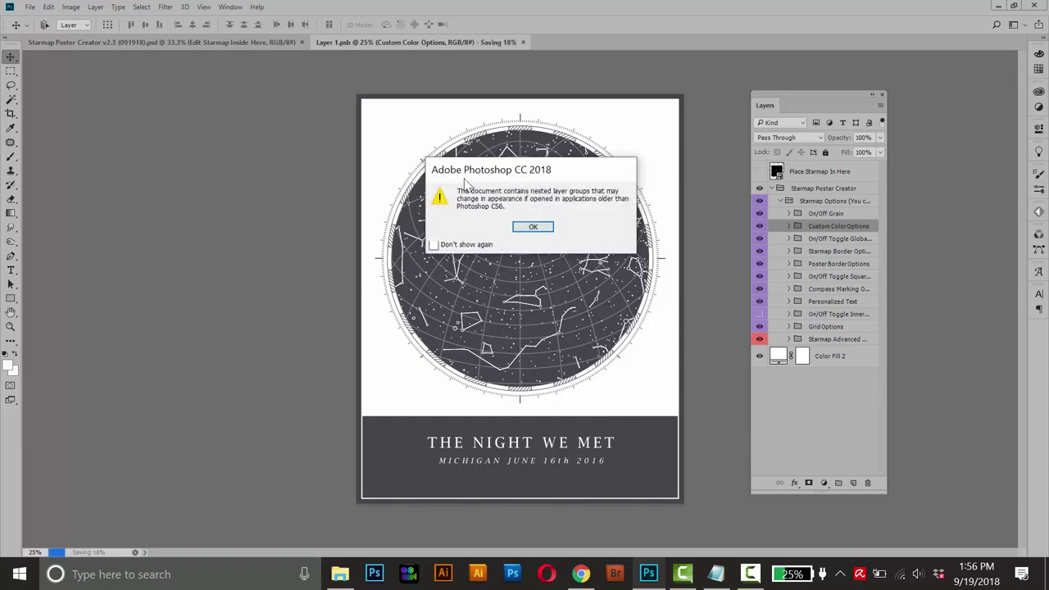
{"action": "left_click", "coordinate": [532, 230]}
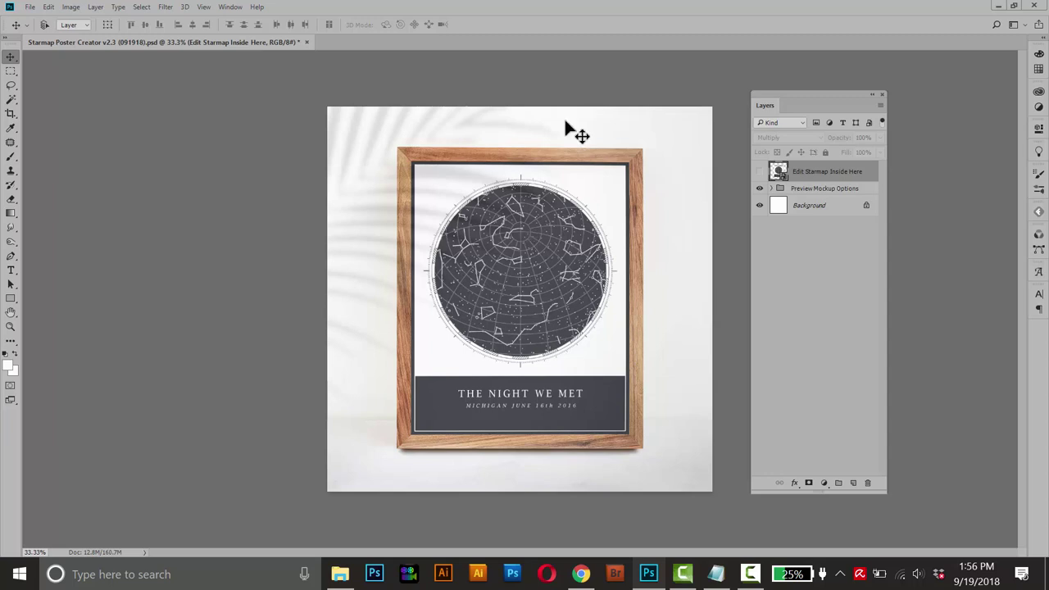
Give the mockup a Solid ColorMode backdrop of #c6cccb and hide the palm shadow.
{"action": "left_click", "coordinate": [771, 189]}
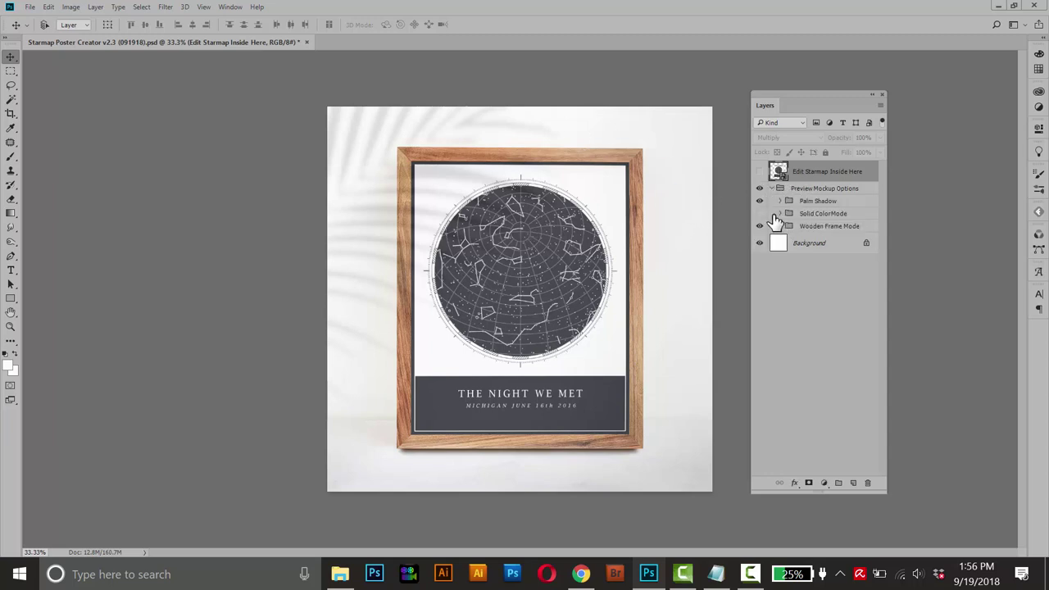
{"action": "left_click", "coordinate": [759, 213]}
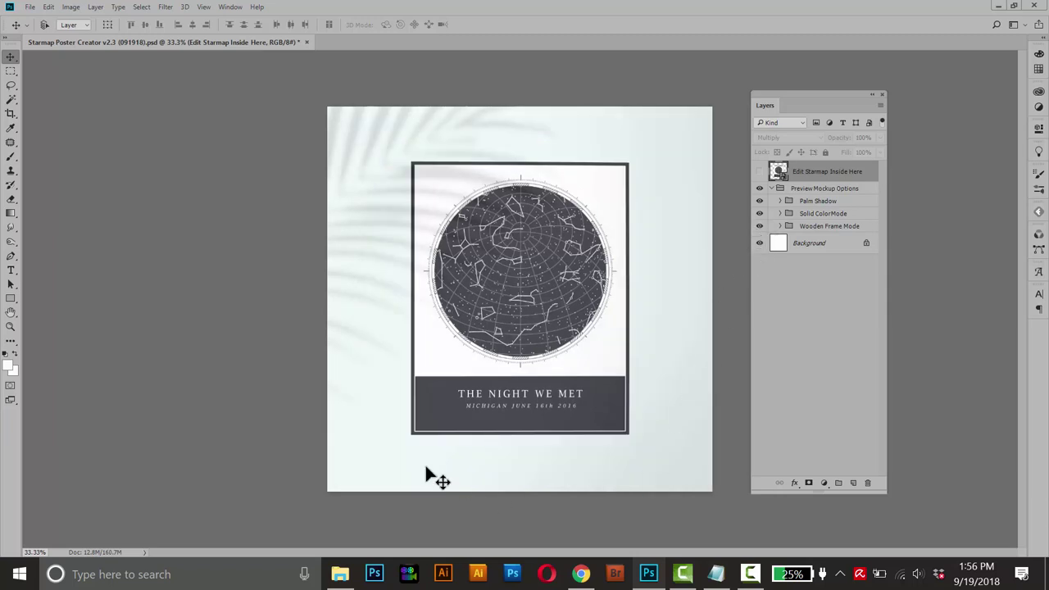
{"action": "left_click", "coordinate": [783, 214]}
{"action": "left_click", "coordinate": [780, 214]}
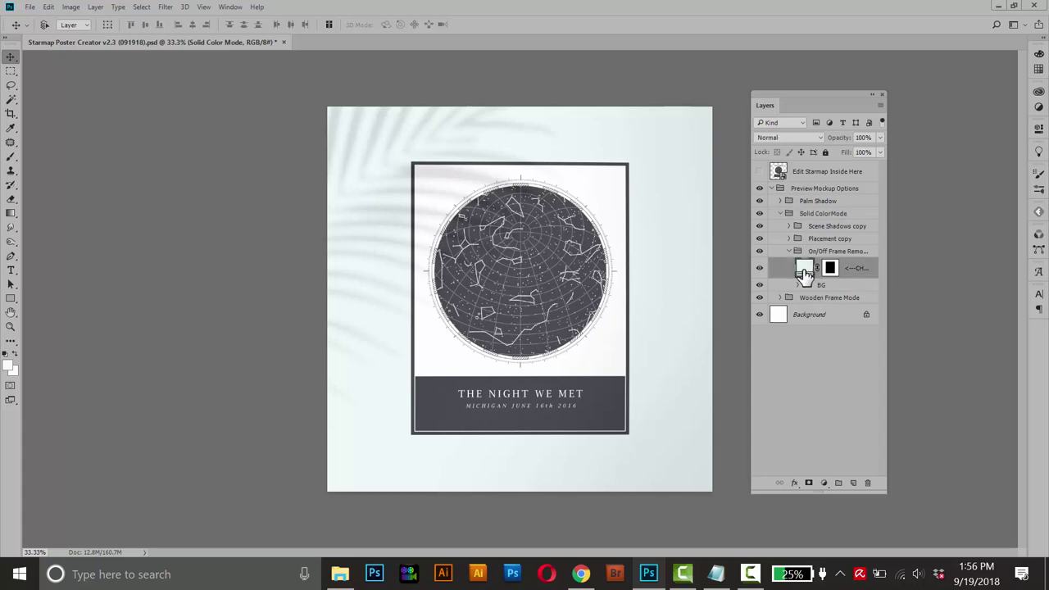
{"action": "double_click", "coordinate": [804, 268]}
{"action": "mouse_move", "coordinate": [503, 242]}
{"action": "left_mouse_down"}
{"action": "mouse_move", "coordinate": [505, 253]}
{"action": "mouse_move", "coordinate": [498, 242]}
{"action": "left_mouse_up"}
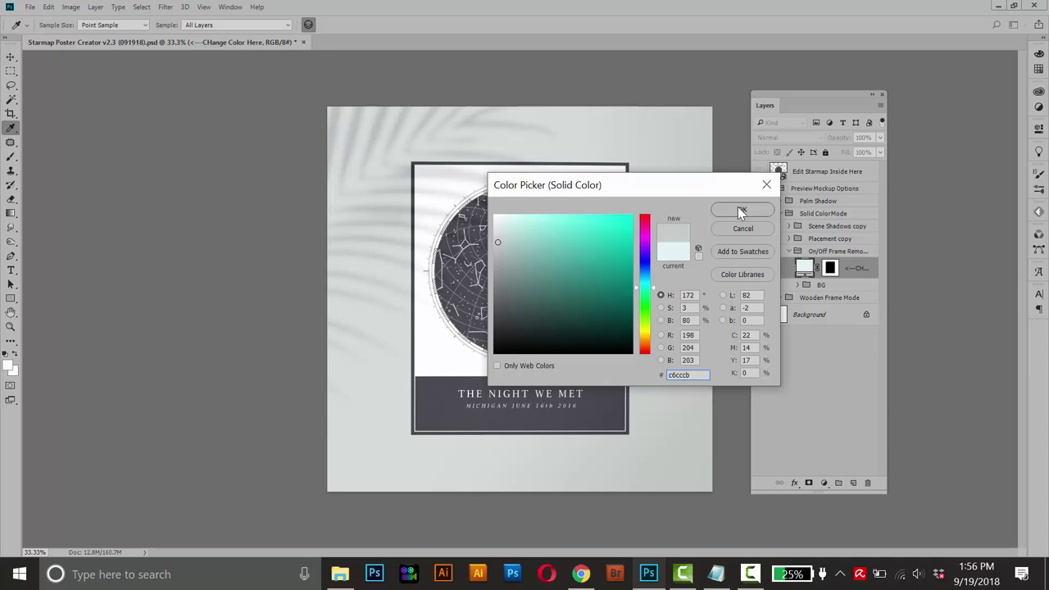
{"action": "left_click", "coordinate": [741, 212]}
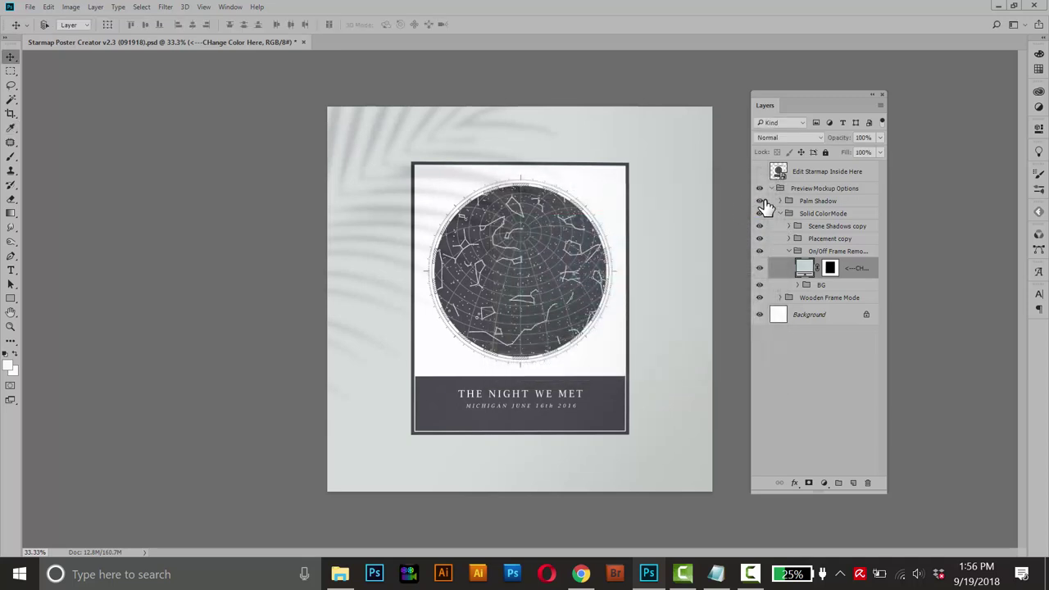
{"action": "left_click", "coordinate": [759, 201]}
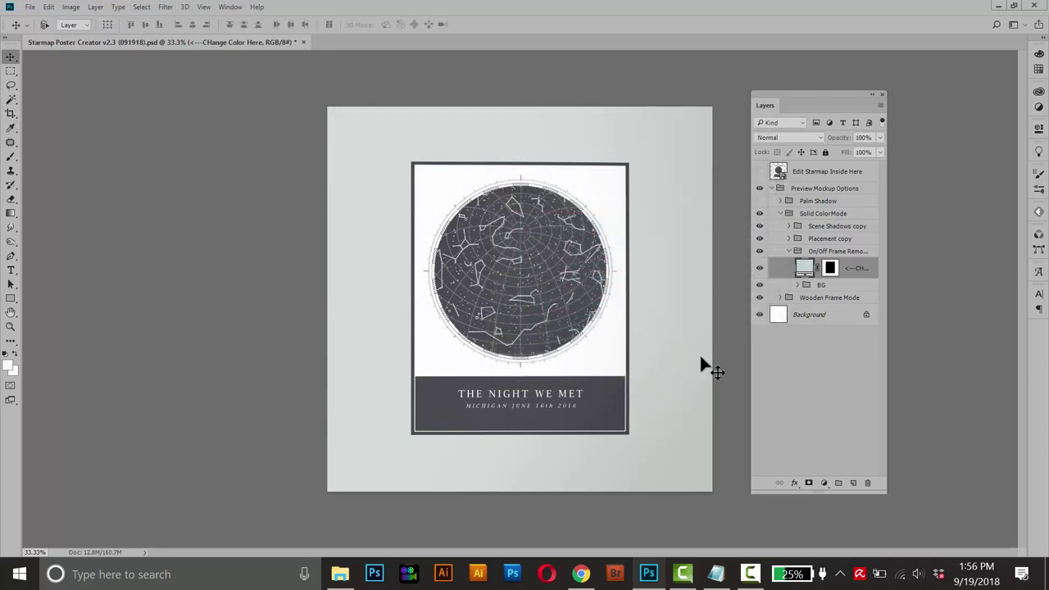